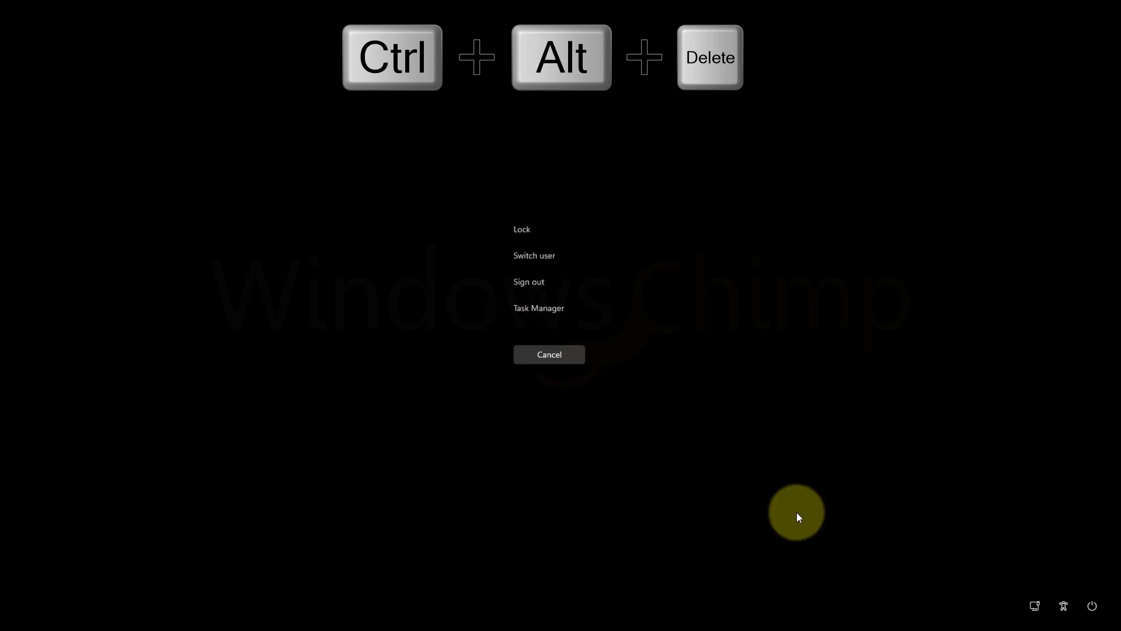
# - From the black screen, press Ctrl+Alt+Delete and open Task Manager from the security screen
pyautogui.click(1093, 607)
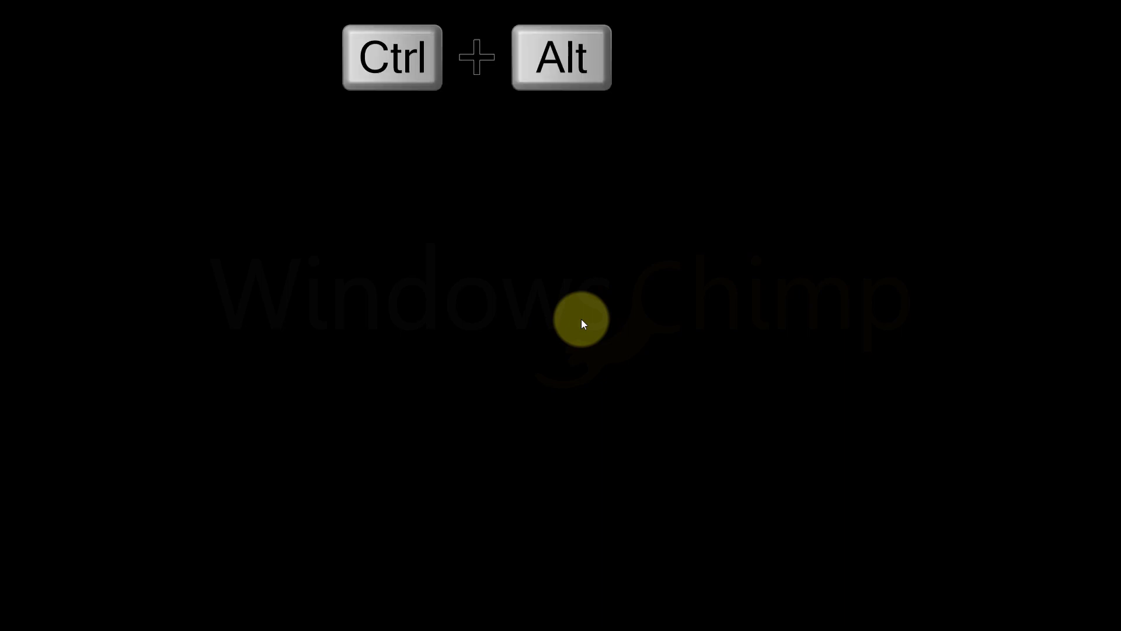
pyautogui.hotkey('ctrl', 'alt', 'Delete')
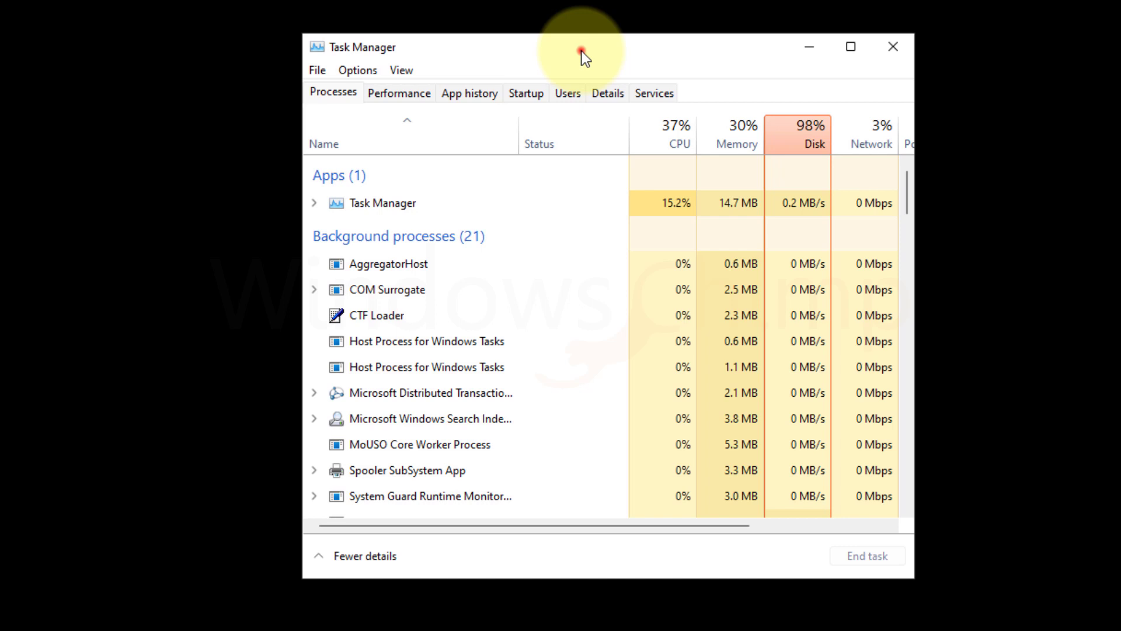
# - Create a new task 'regedit' with administrative privileges enabled
pyautogui.click(335, 79)
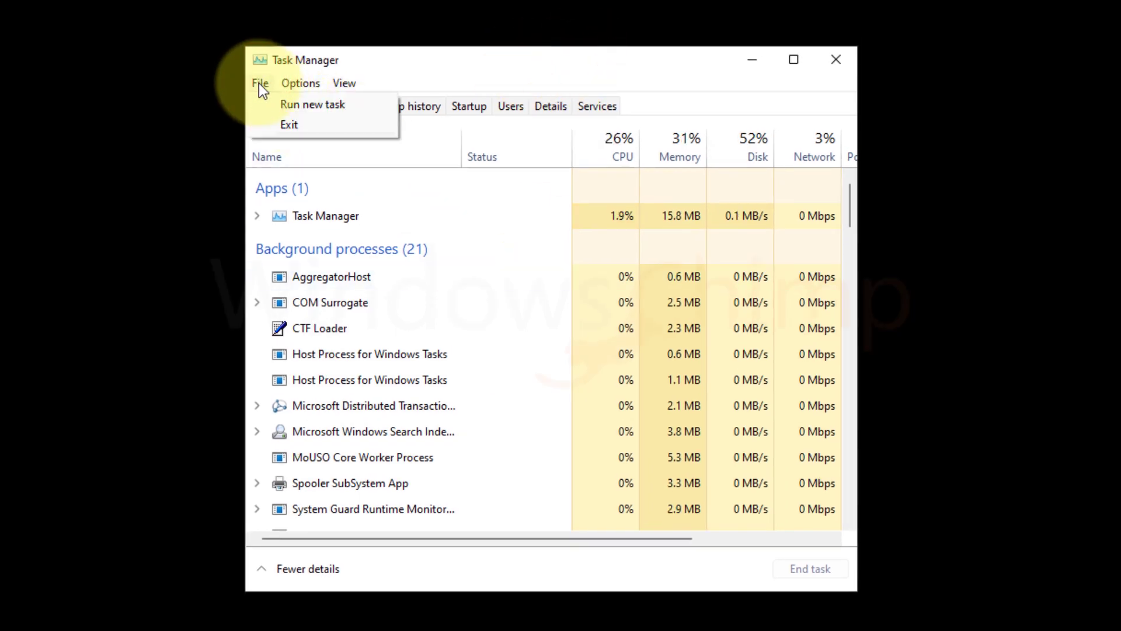
pyautogui.click(274, 103)
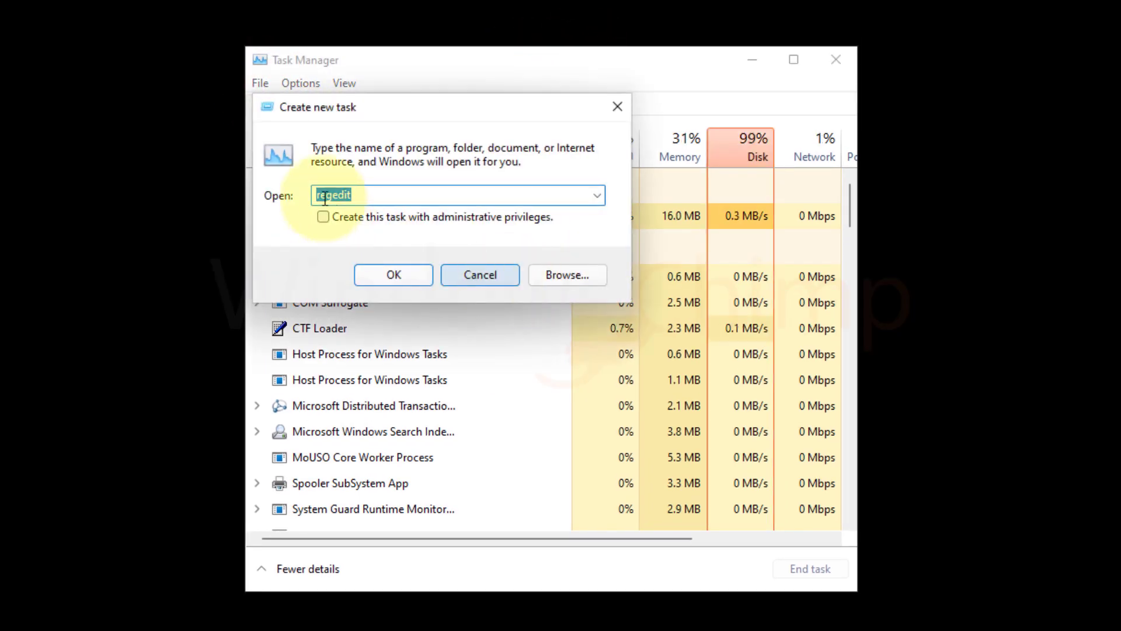
pyautogui.write('rege')
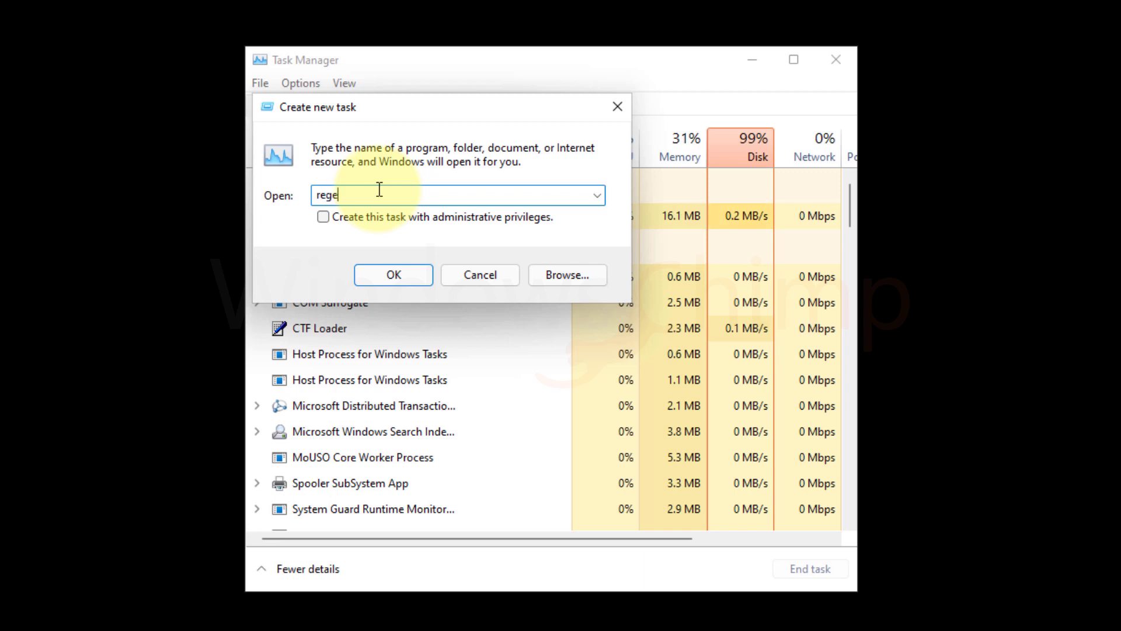
pyautogui.write('dit')
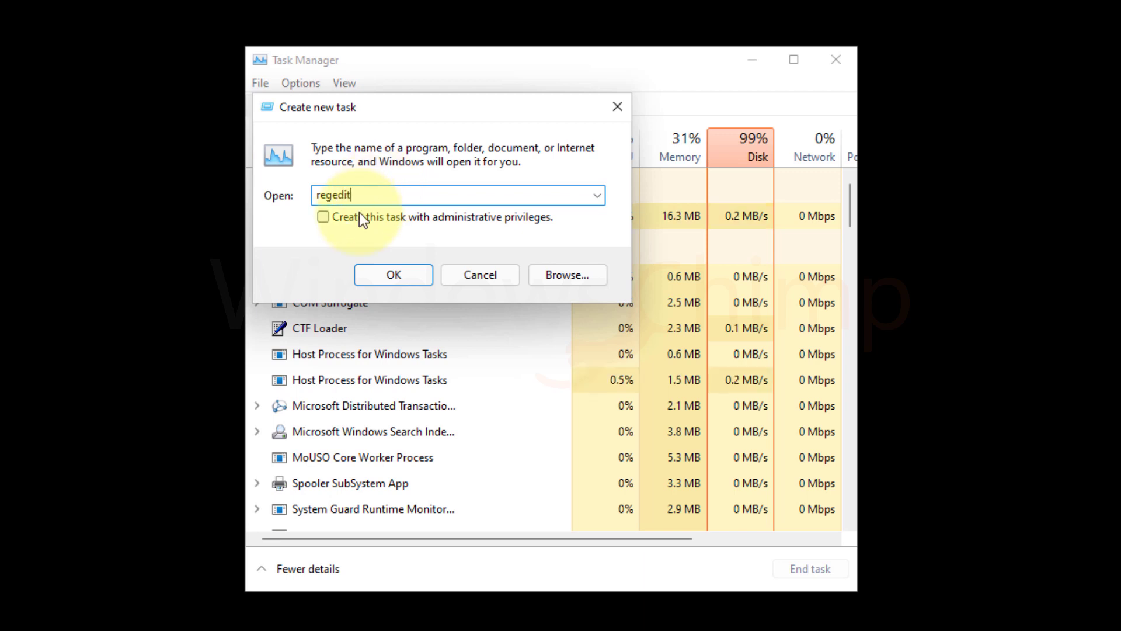
pyautogui.click(322, 219)
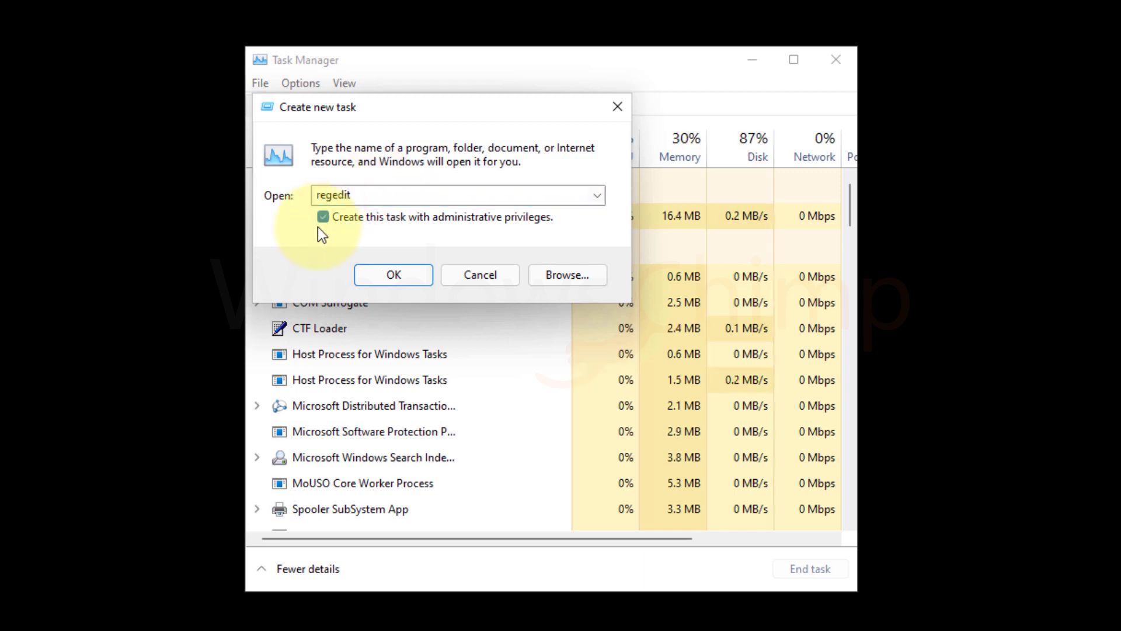
# - Launch regedit as administrator and expand HKEY_LOCAL_MACHINE\SOFTWARE\Microsoft
pyautogui.click(398, 274)
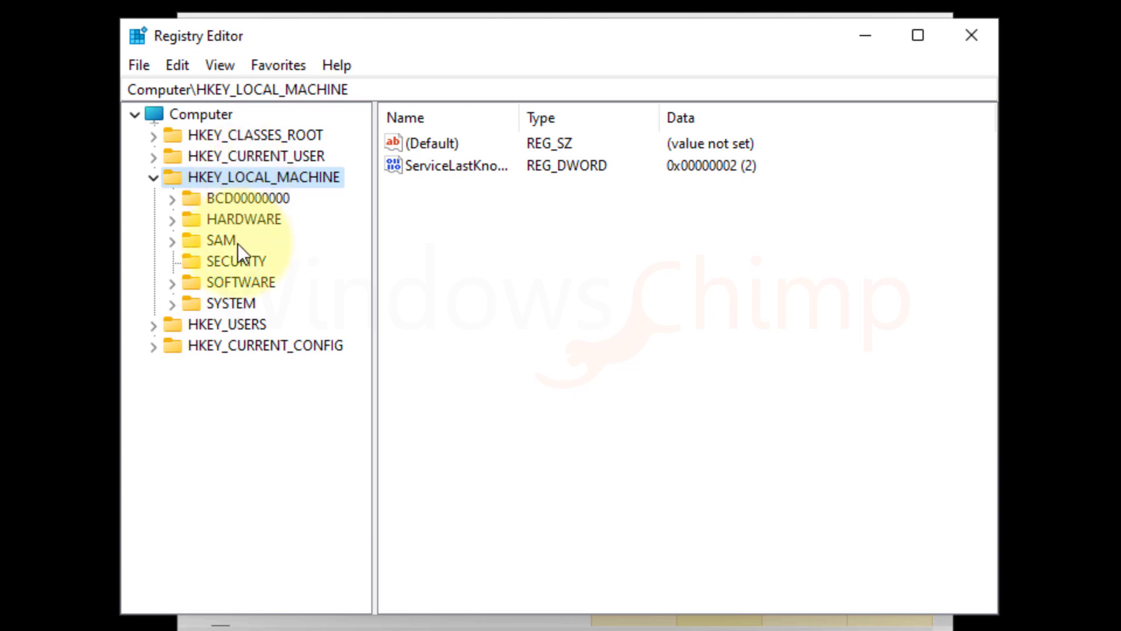
pyautogui.click(173, 282)
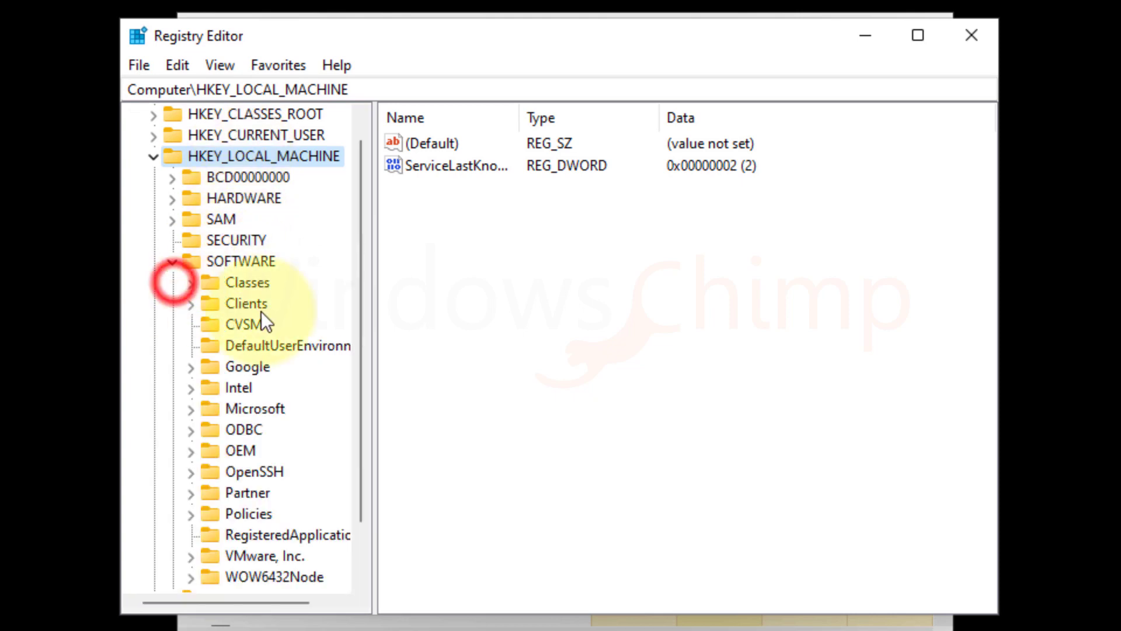
pyautogui.click(247, 303)
pyautogui.click(256, 408)
pyautogui.click(192, 409)
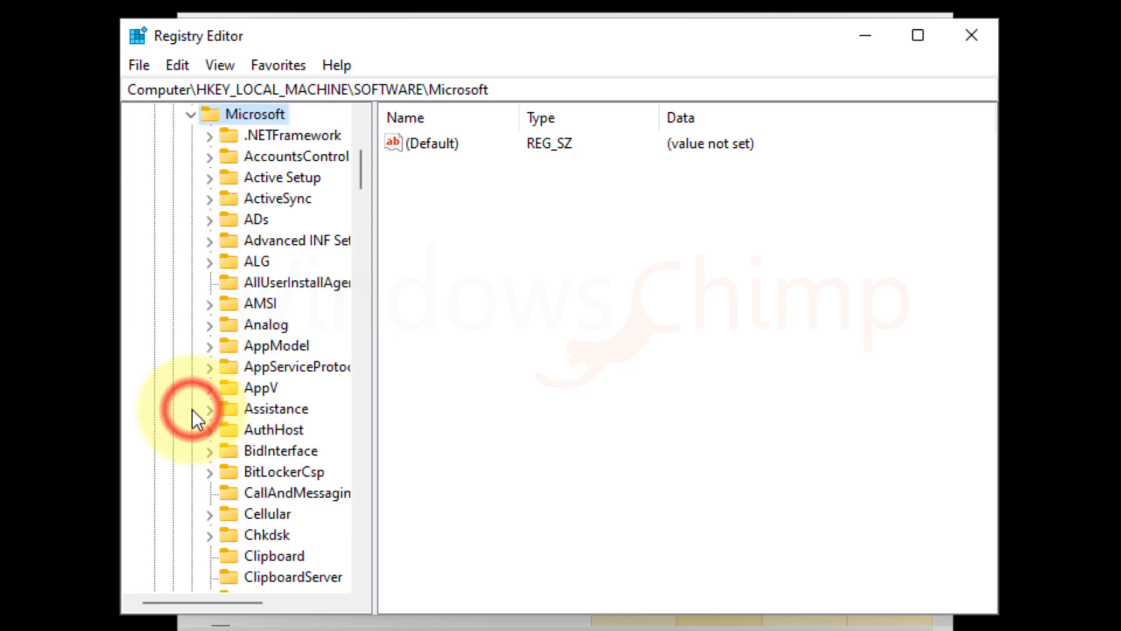
pyautogui.click(251, 243)
pyautogui.press('w')
pyautogui.scroll(-7, 286, 503)
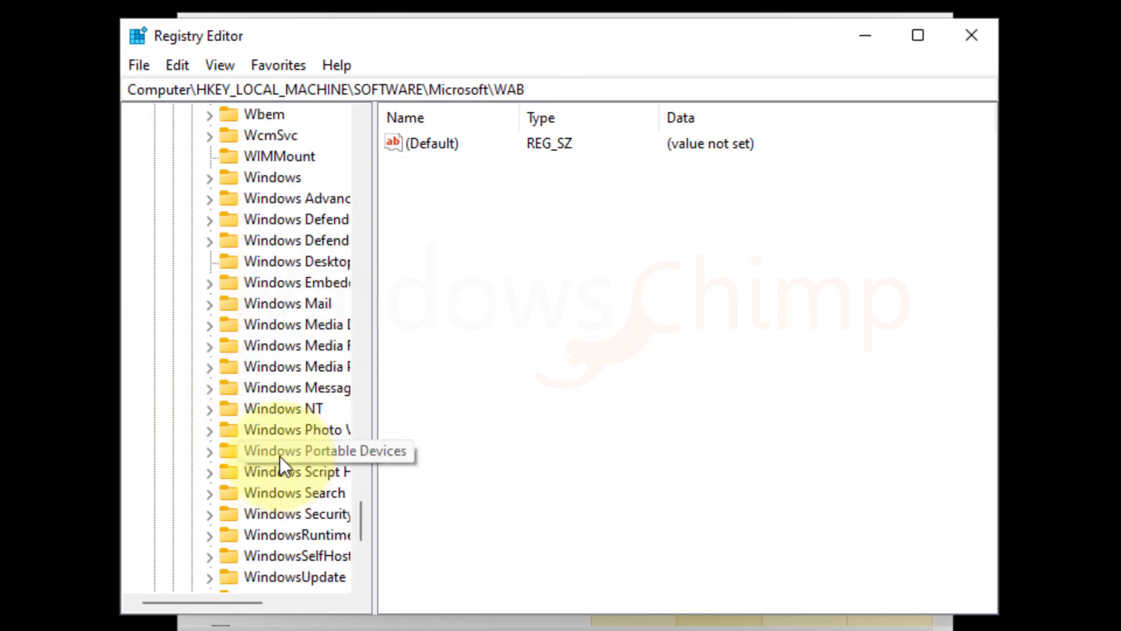
# - Expand Windows NT\CurrentVersion and select the Winlogon key to list its values
pyautogui.click(263, 282)
pyautogui.click(209, 282)
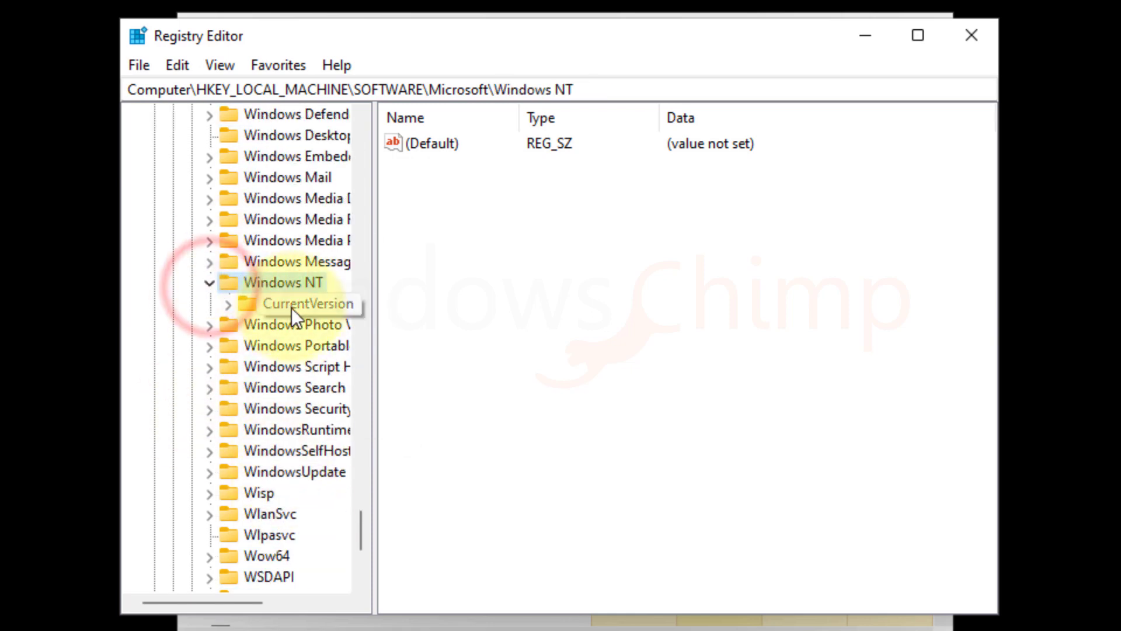
pyautogui.click(290, 305)
pyautogui.click(228, 304)
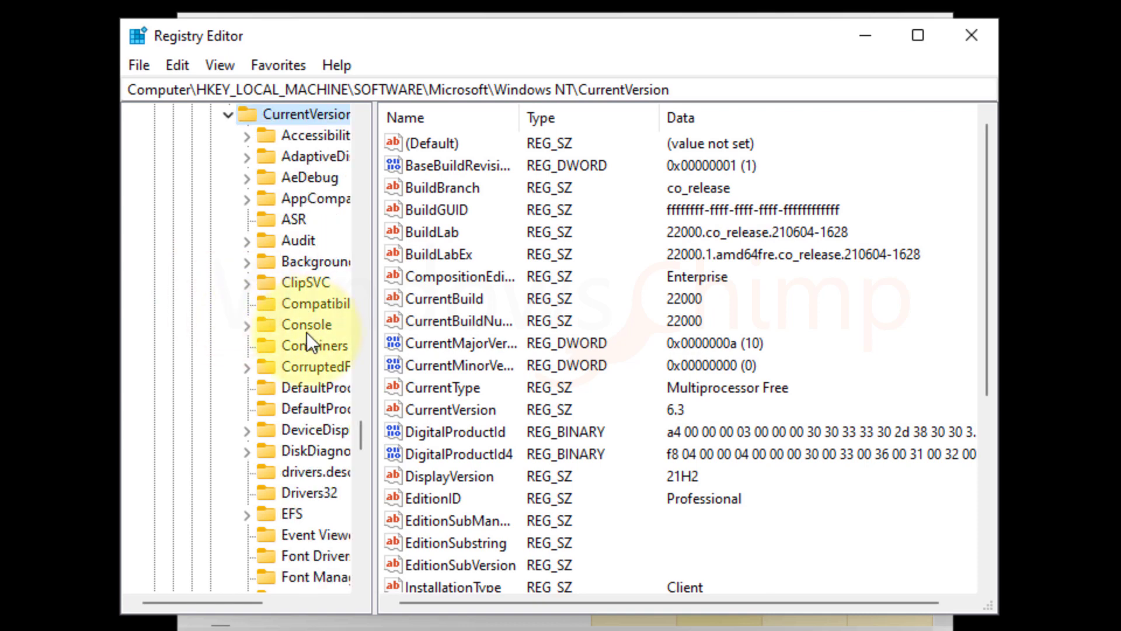
pyautogui.click(304, 324)
pyautogui.press('w')
pyautogui.scroll(-3, 310, 490)
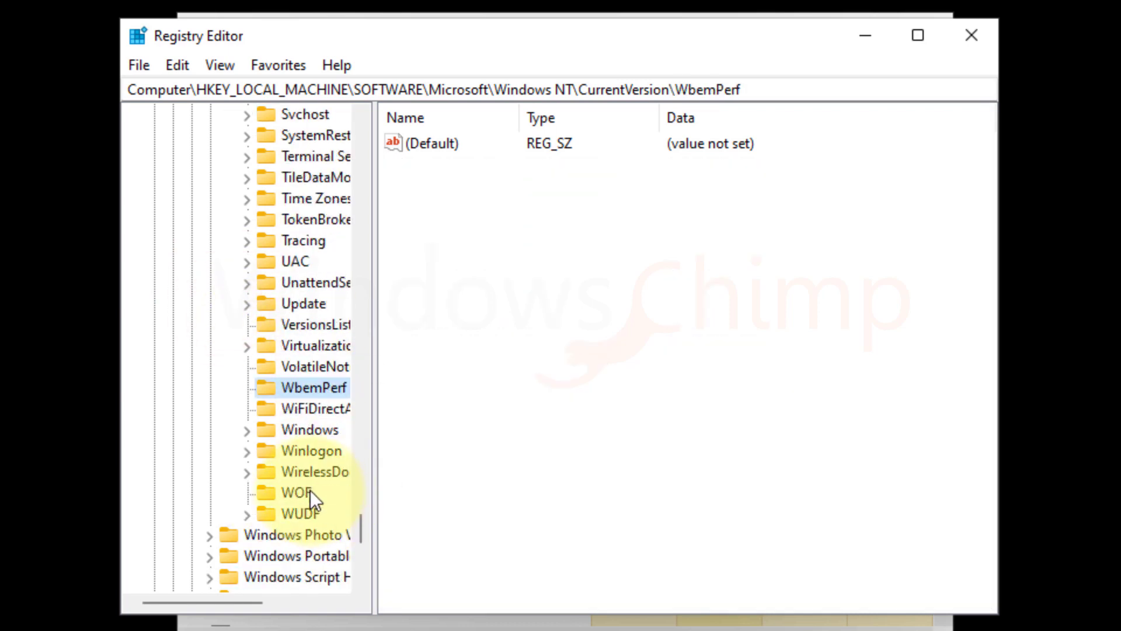
pyautogui.click(303, 451)
# - Widen the key tree, then open the Shell value's Edit String dialog showing 'exper.exe'
pyautogui.moveTo(376, 473); pyautogui.dragTo(399, 473)
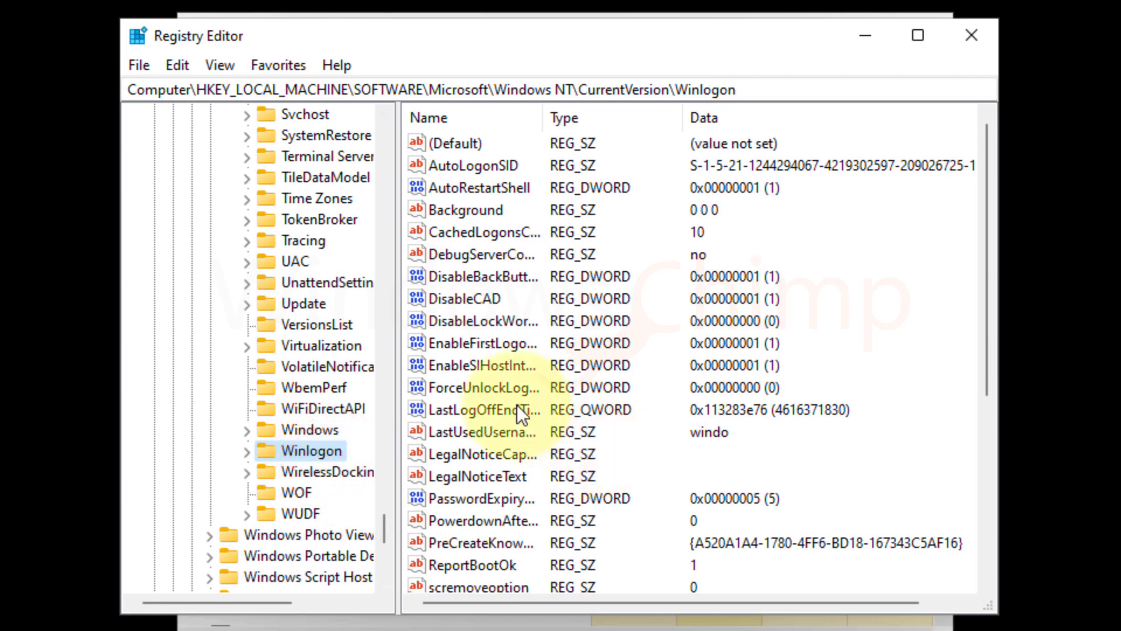
pyautogui.click(458, 310)
pyautogui.press('End')
pyautogui.press('s')
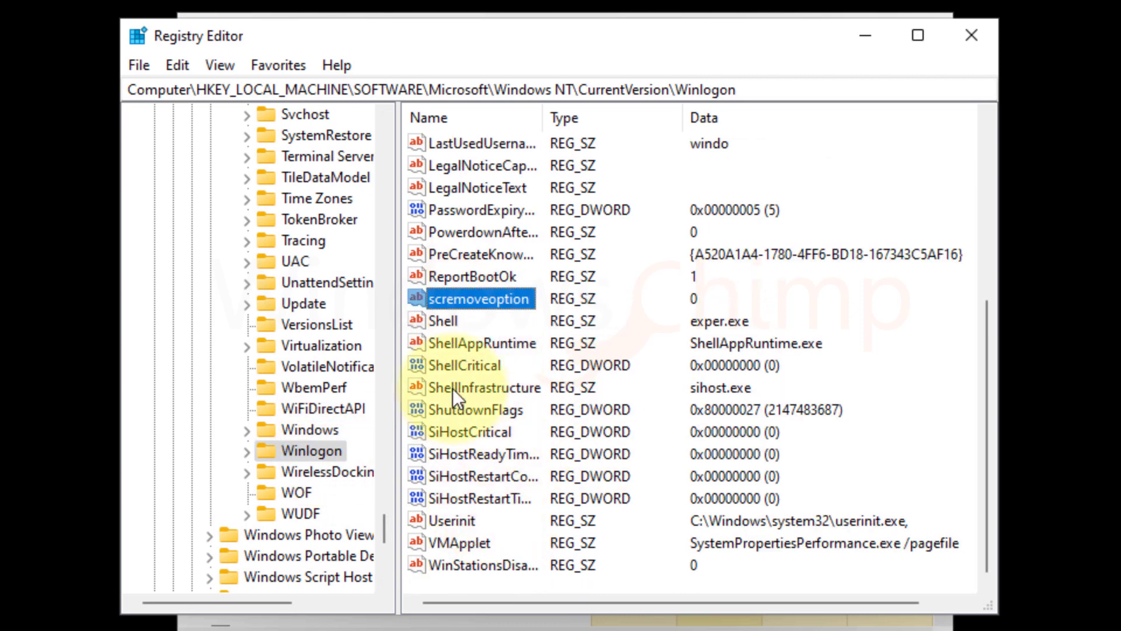
pyautogui.click(440, 320)
pyautogui.scroll(1, 484, 376)
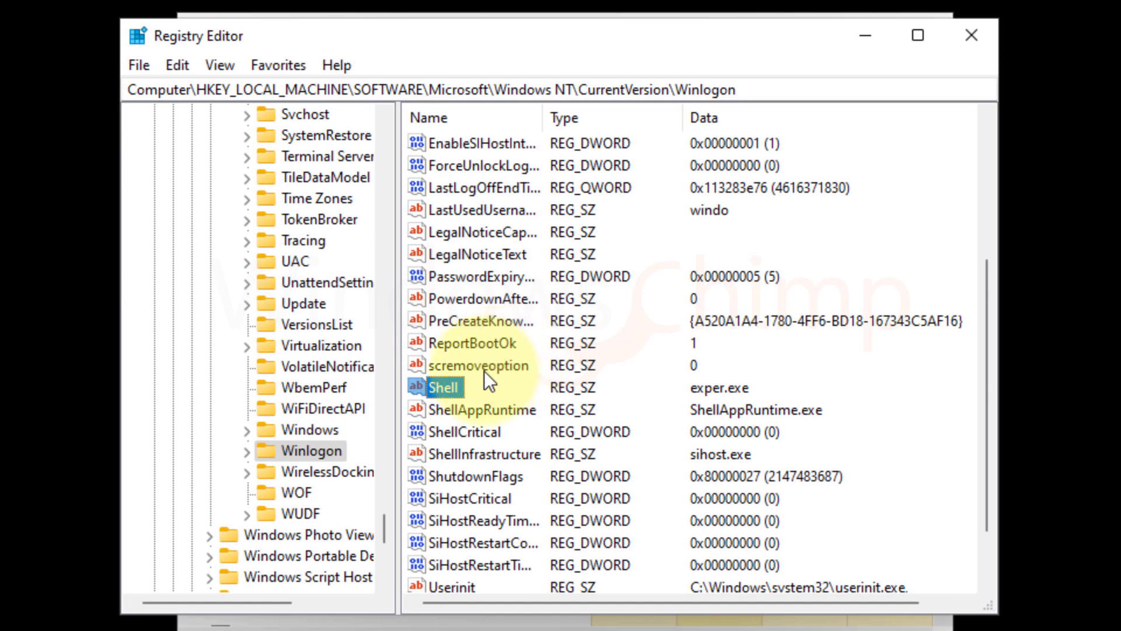
pyautogui.doubleClick(446, 386)
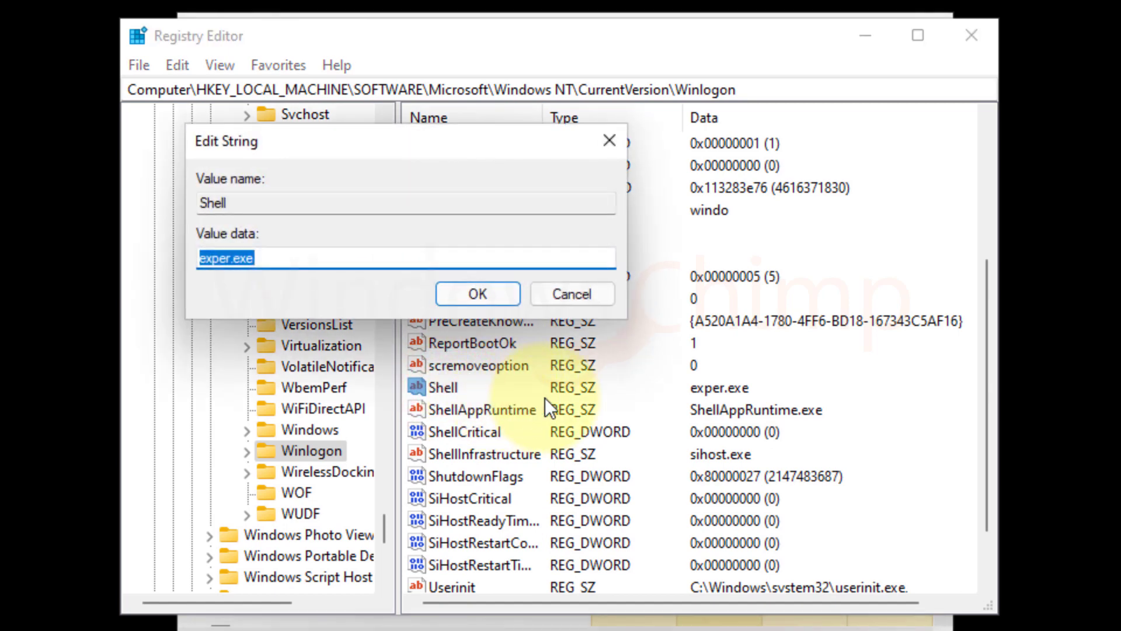
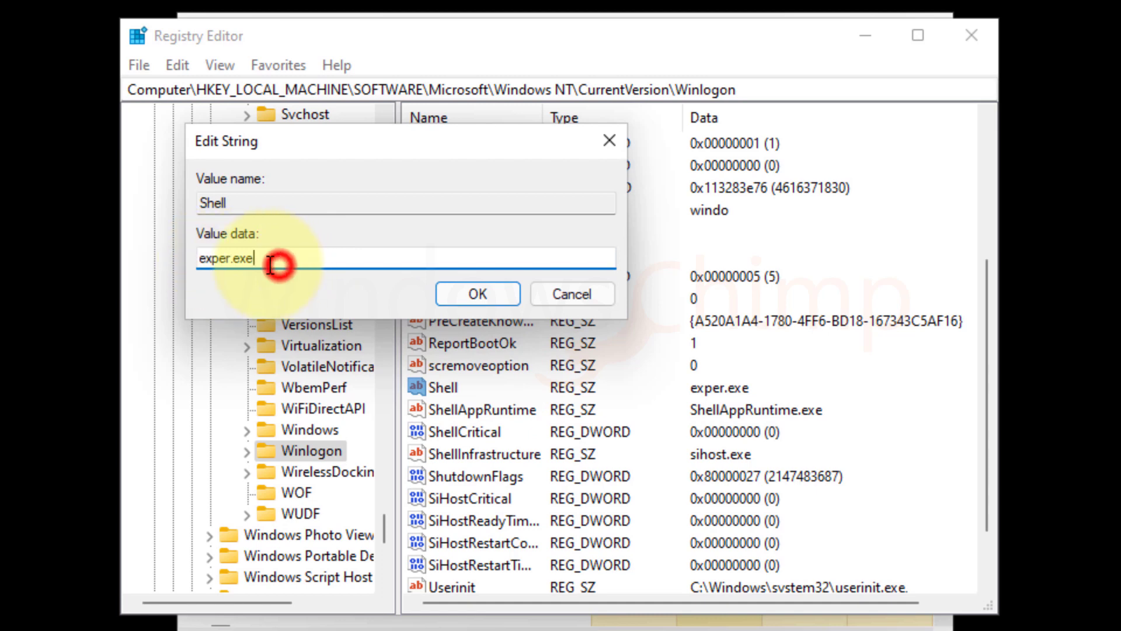
# - Replace the Winlogon Shell value data with explorer.exe, then close Registry Editor and Task Manager
pyautogui.moveTo(279, 261); pyautogui.dragTo(163, 275)
pyautogui.write('explorer.exe')
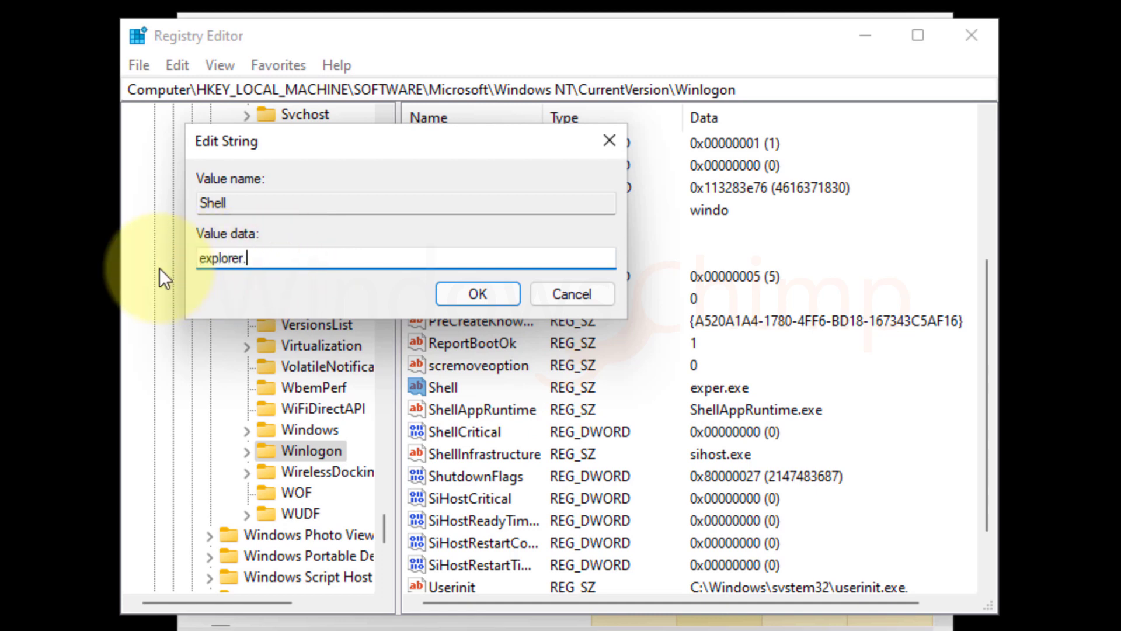
pyautogui.click(483, 294)
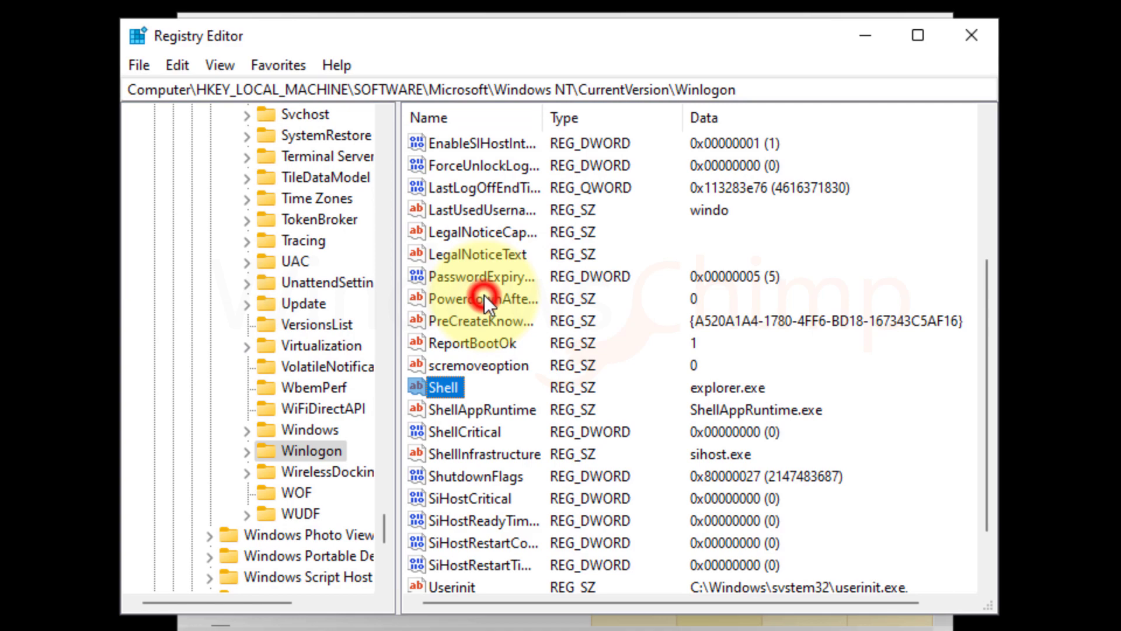
pyautogui.click(965, 41)
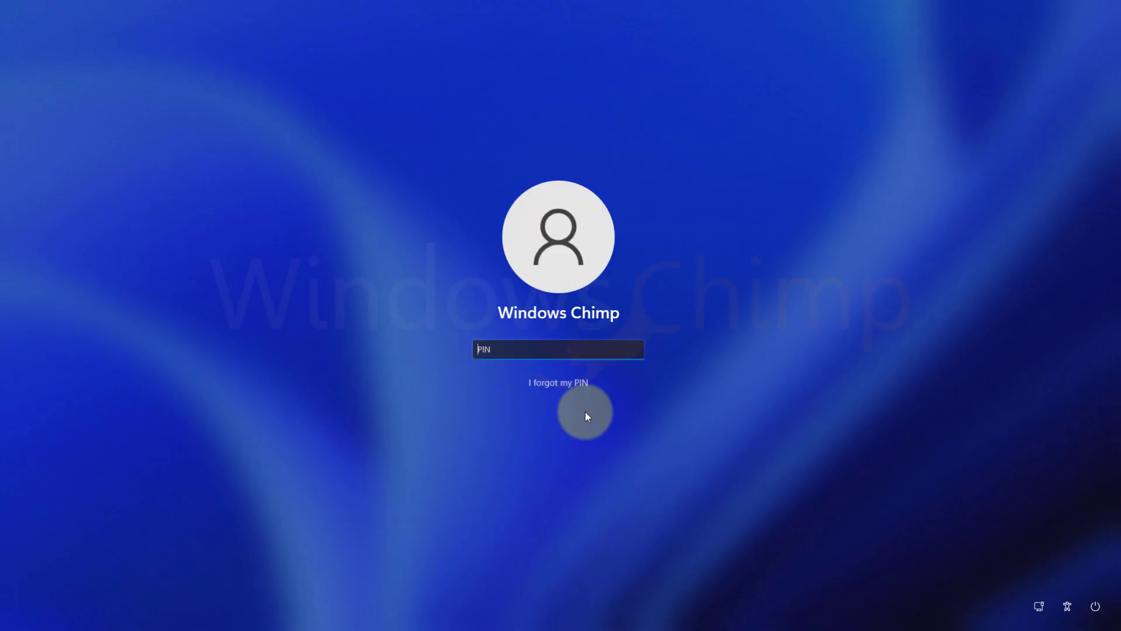
# - Enter the account PIN on the sign-in screen to sign back in
pyautogui.write('1234')
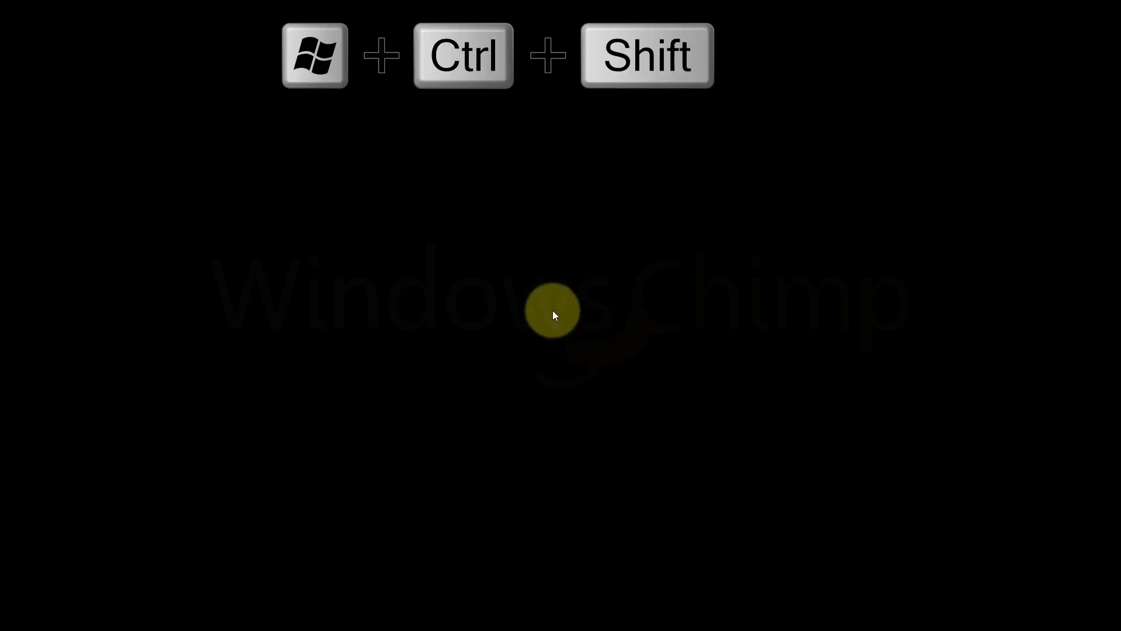
# - Restart the graphics driver with Win+Ctrl+Shift+B so the desktop returns
pyautogui.press('super+ctrl+shift+b')
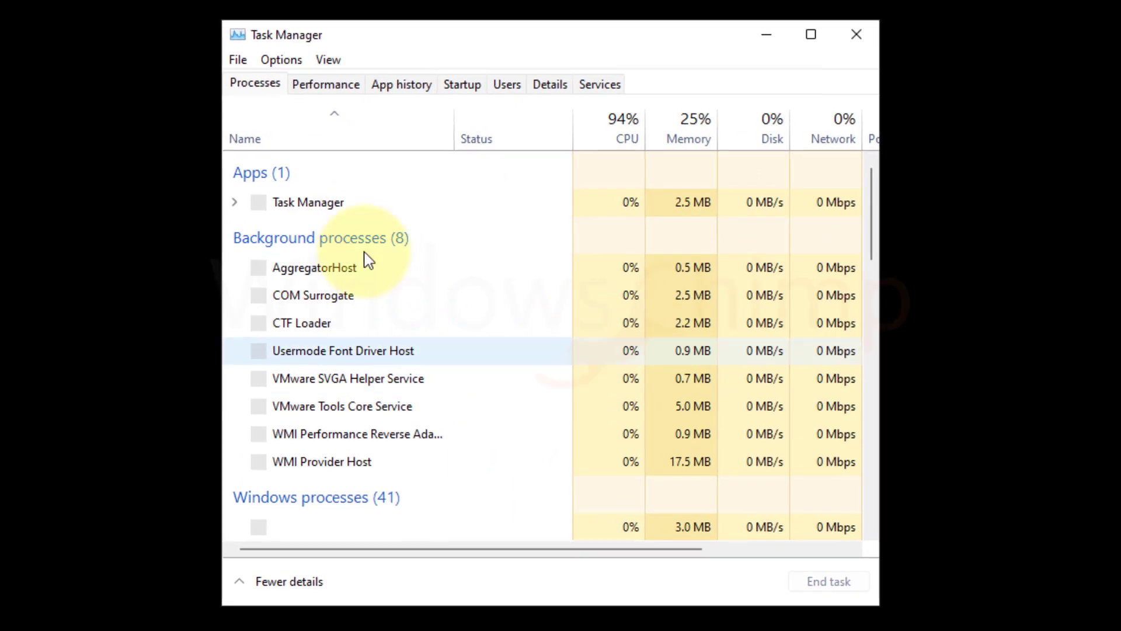
# - Run devmgmt.msc as a new task from Task Manager to open Device Manager
pyautogui.click(238, 59)
pyautogui.click(257, 82)
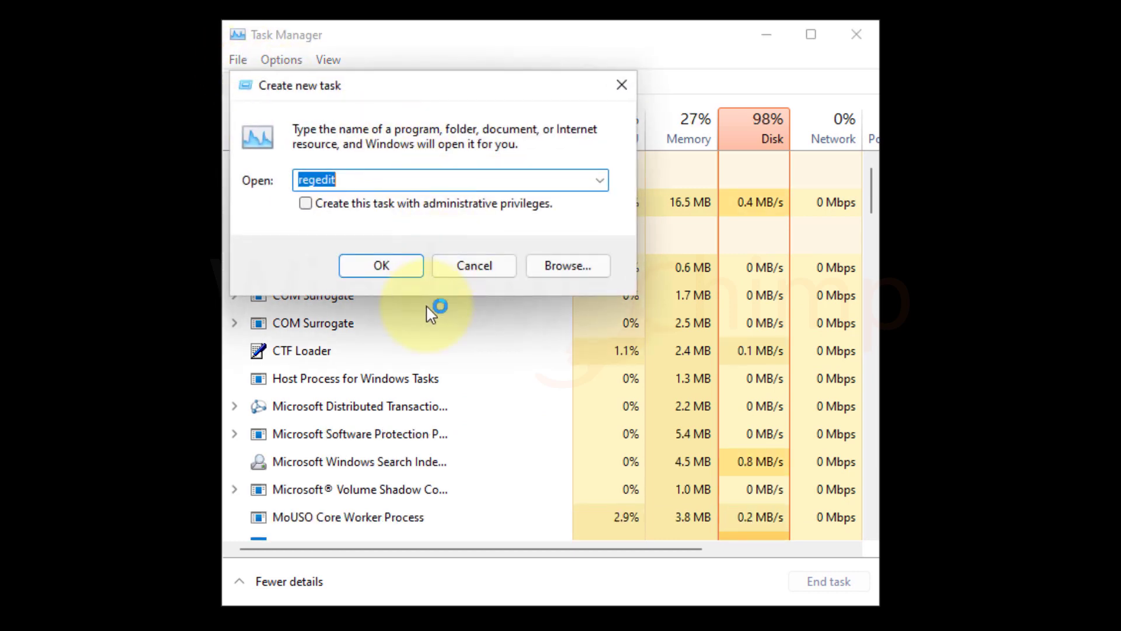
pyautogui.write('devm')
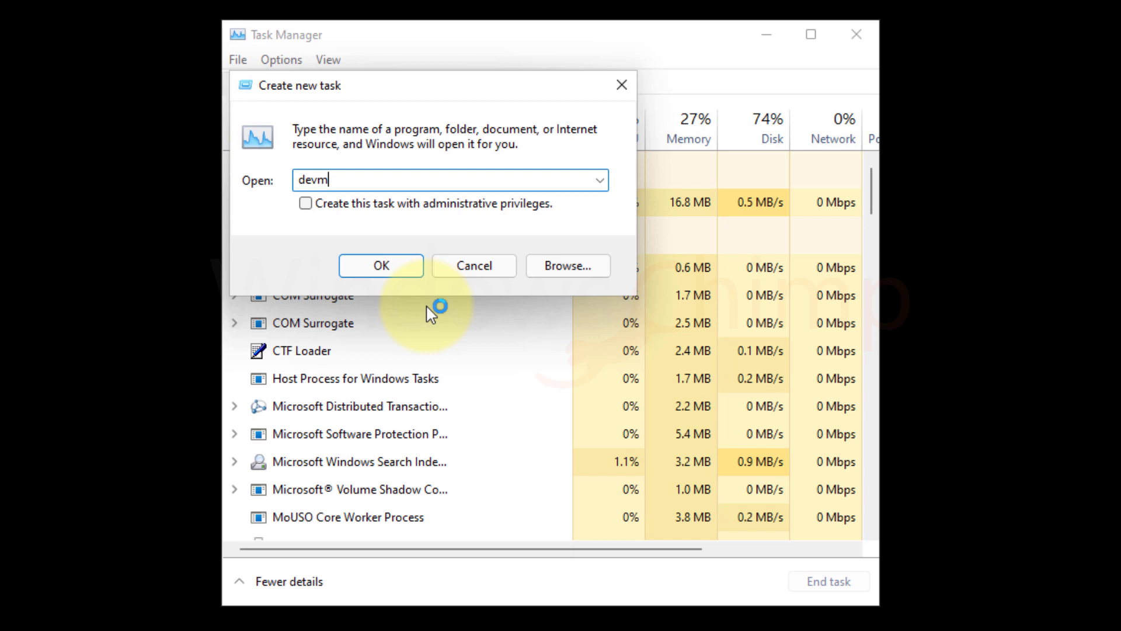
pyautogui.write('gmt.msc')
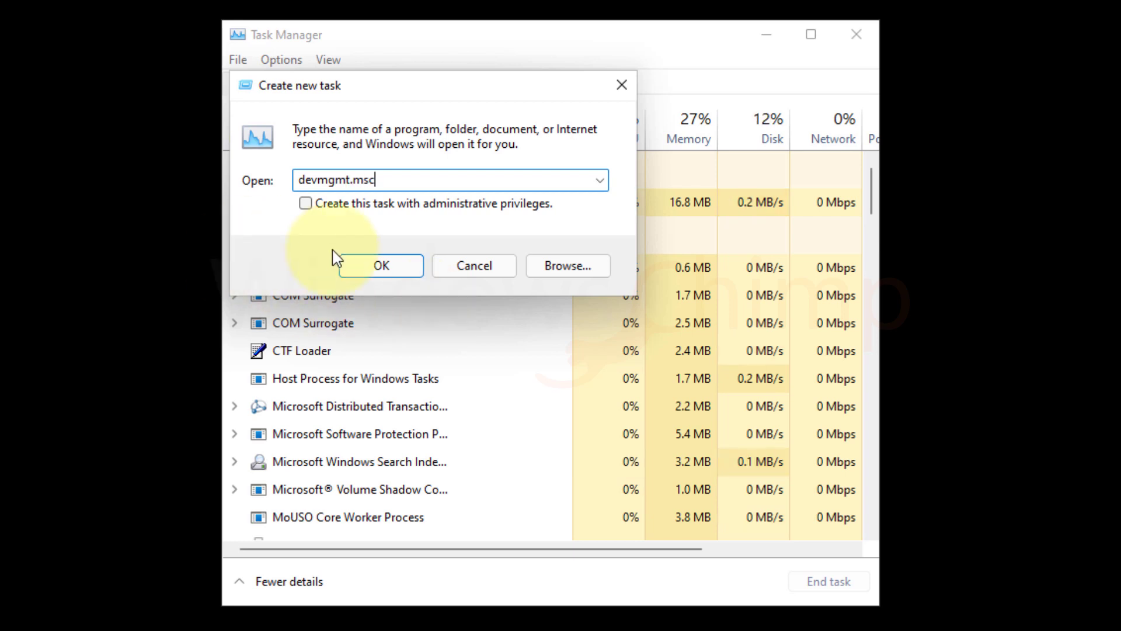
pyautogui.click(353, 265)
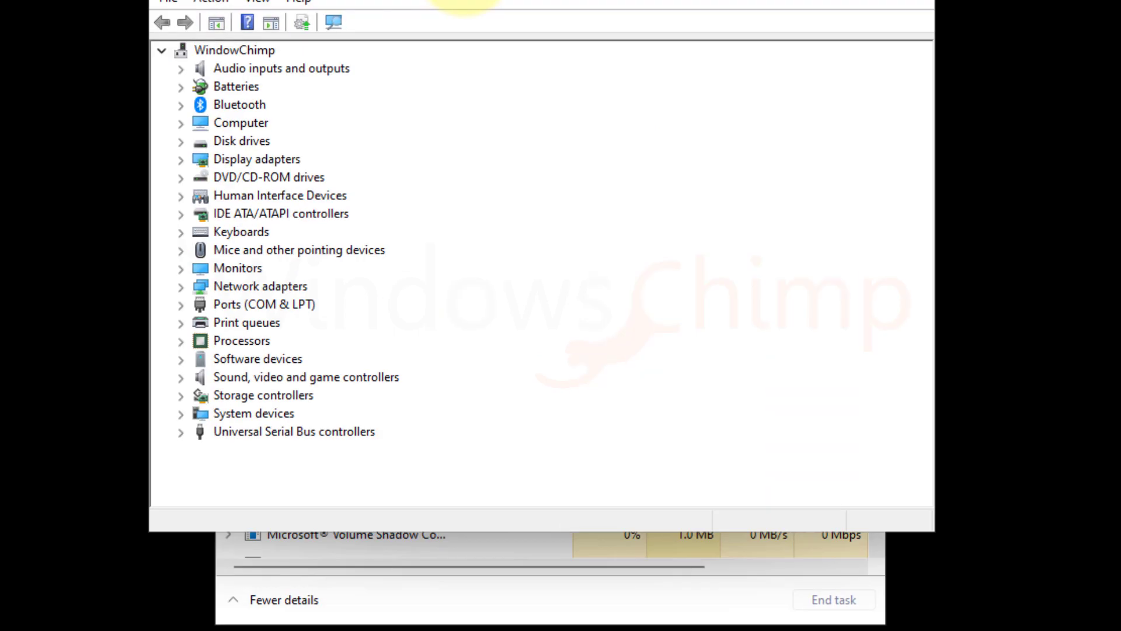
# - Expand Display adapters and start a driver update for the VMware SVGA 3D adapter
pyautogui.click(217, 158)
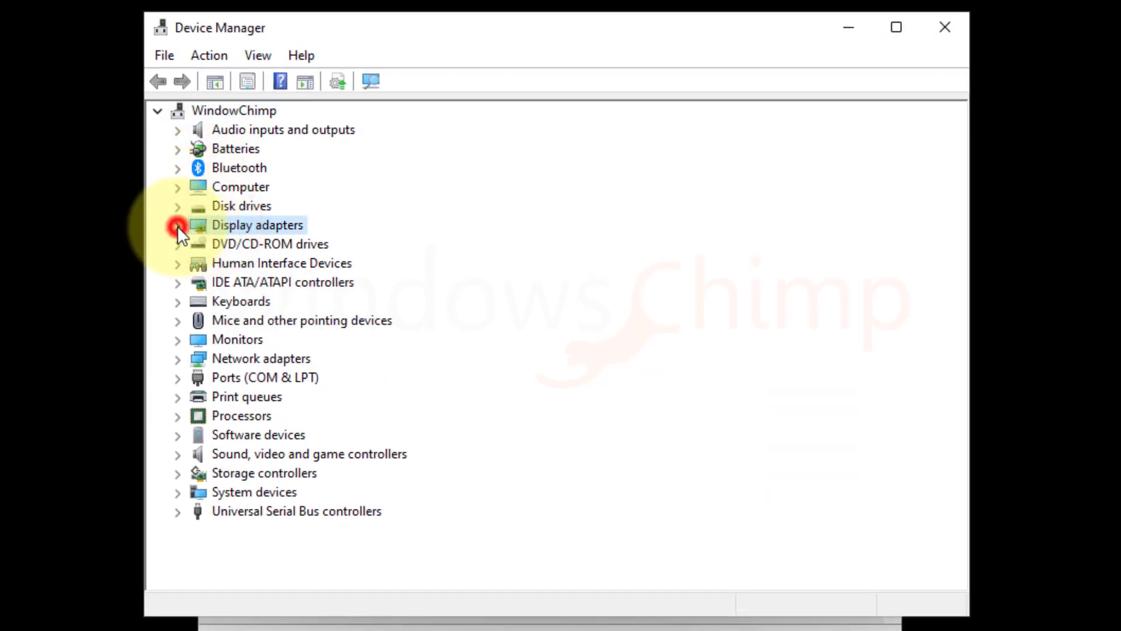
pyautogui.click(177, 225)
pyautogui.click(241, 244)
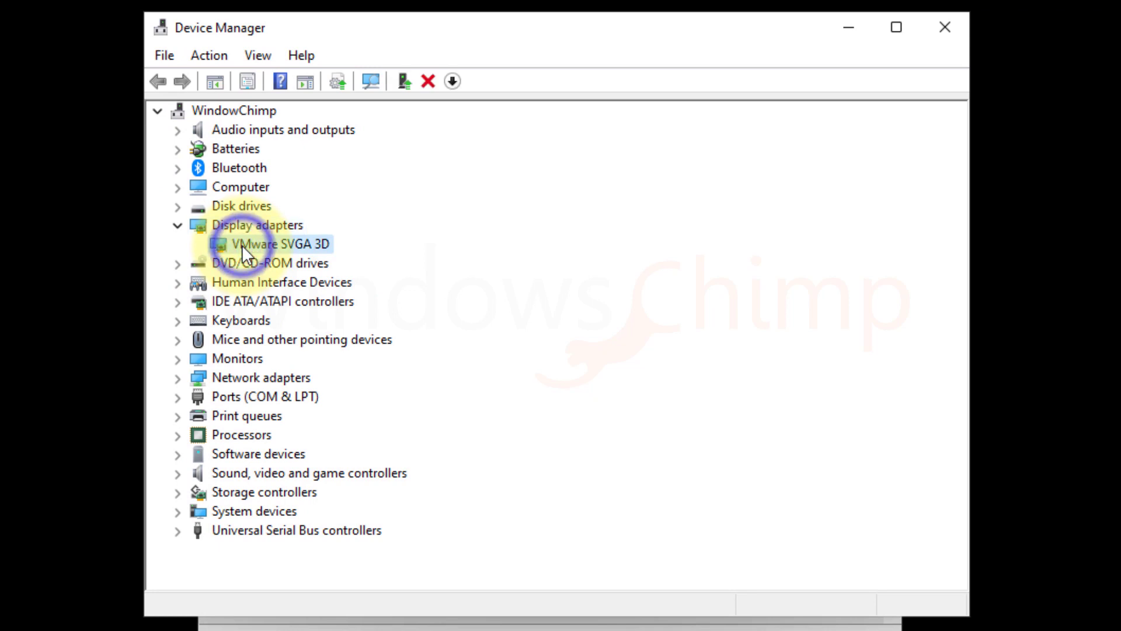
pyautogui.rightClick(257, 243)
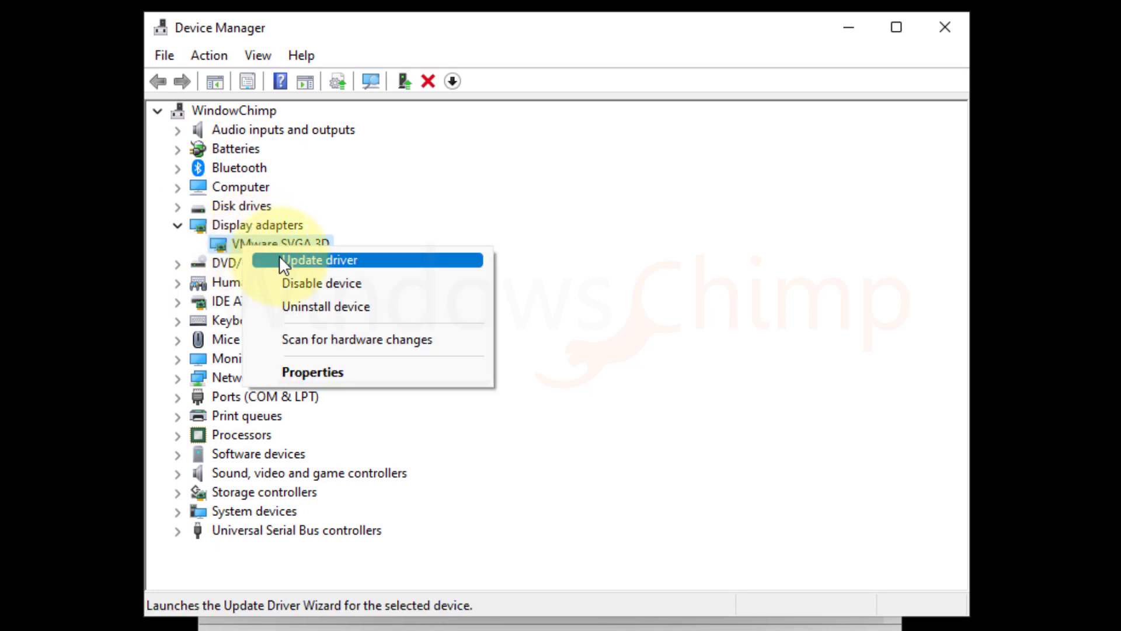
pyautogui.click(280, 257)
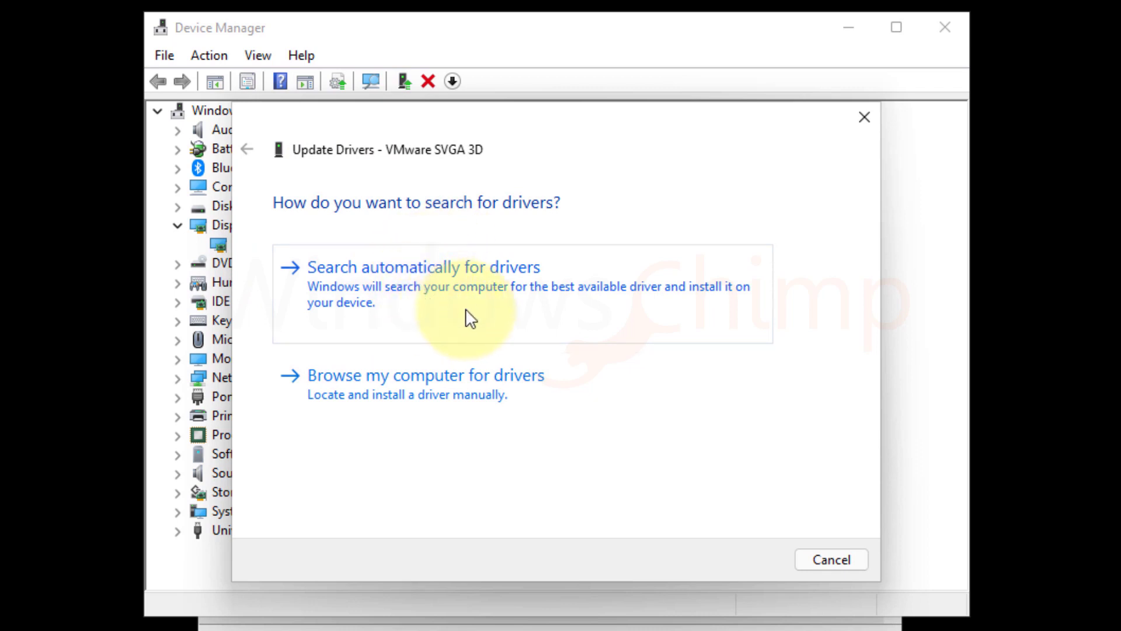
# - Choose to browse the computer for drivers, then cancel the folder picker and the update wizard
pyautogui.click(425, 390)
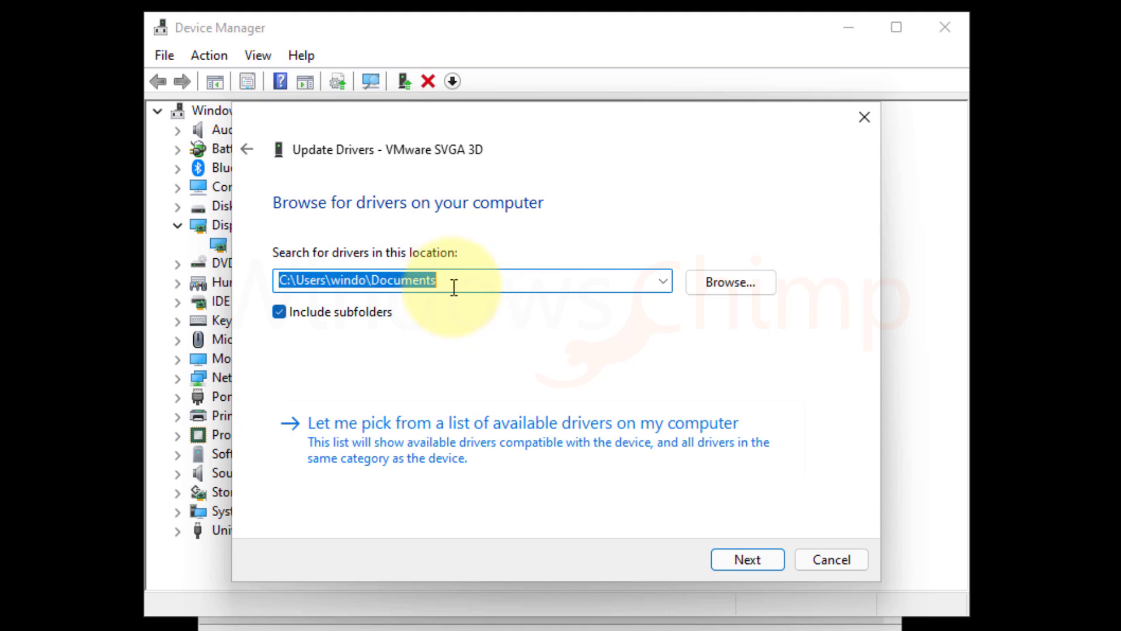
pyautogui.click(722, 288)
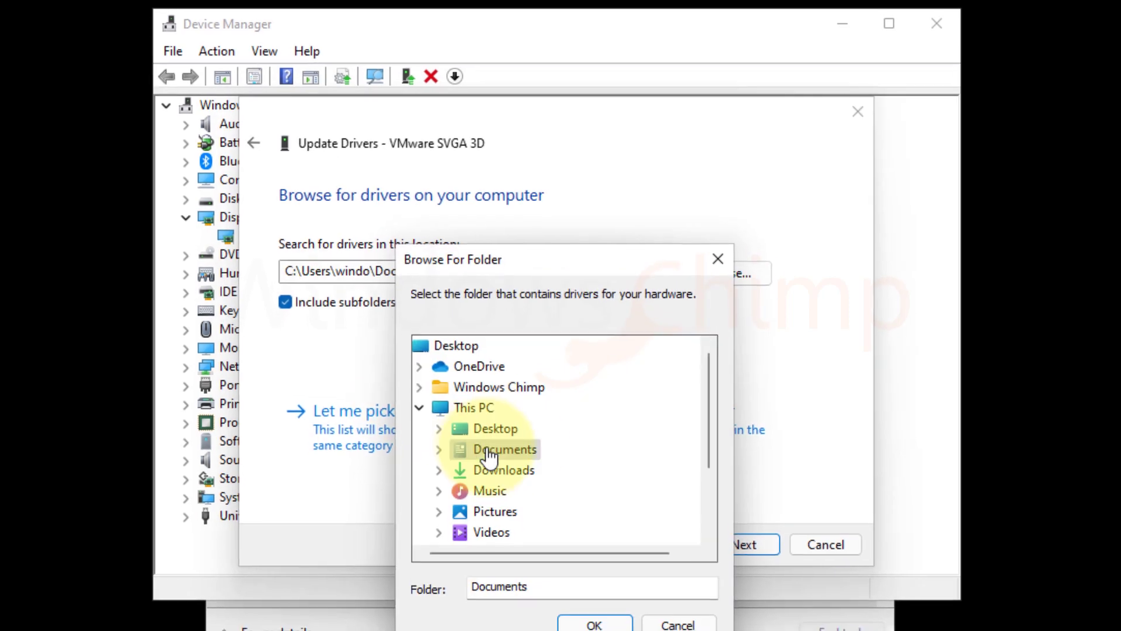
pyautogui.scroll(-2, 567, 506)
pyautogui.scroll(2, 565, 509)
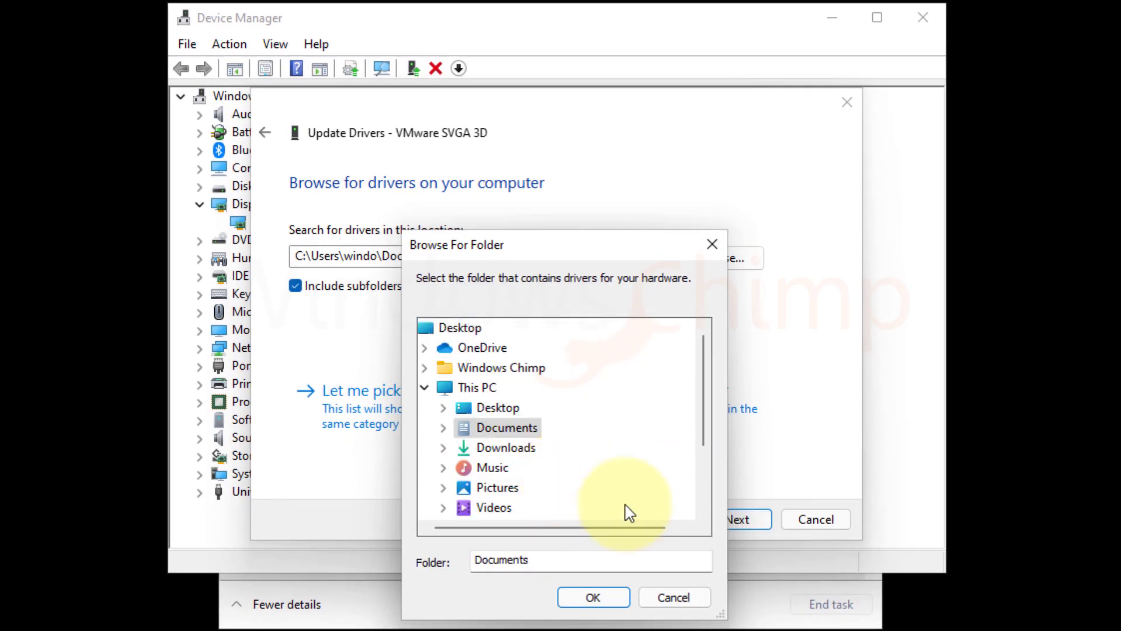
pyautogui.click(700, 603)
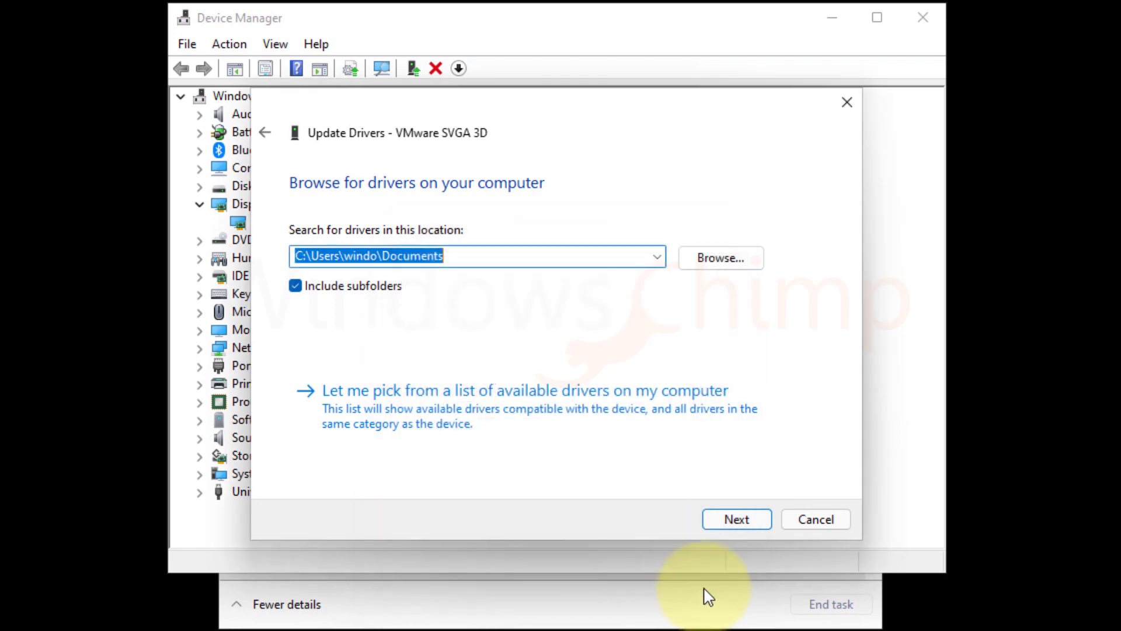
pyautogui.click(818, 520)
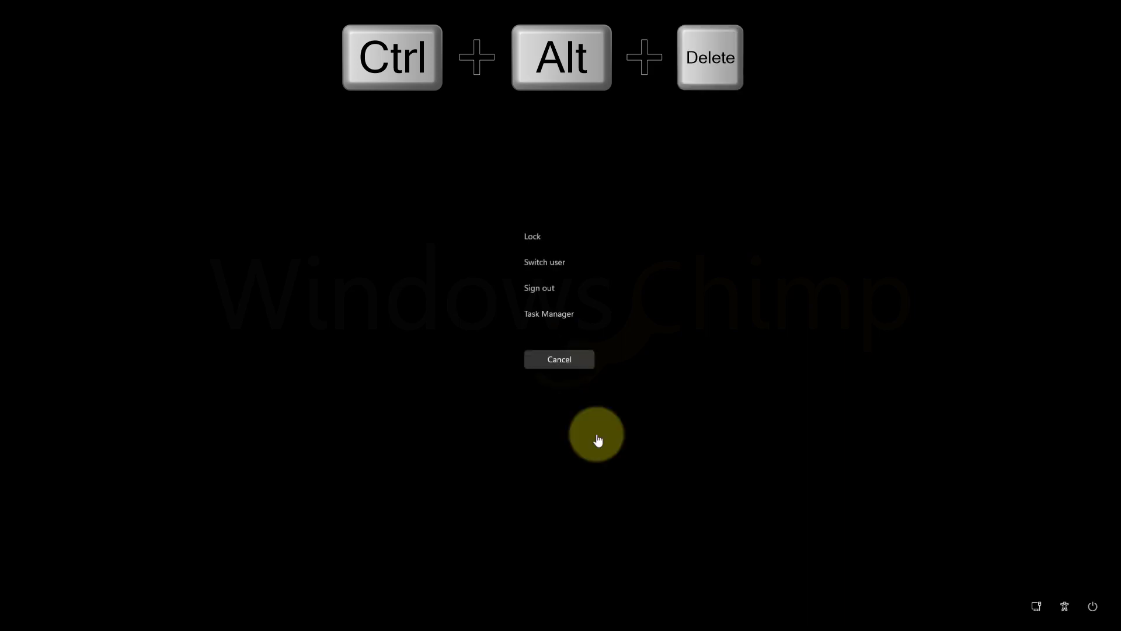
# - Shift-restart from the sign-in screen's power menu to boot into the recovery environment
pyautogui.click(1086, 601)
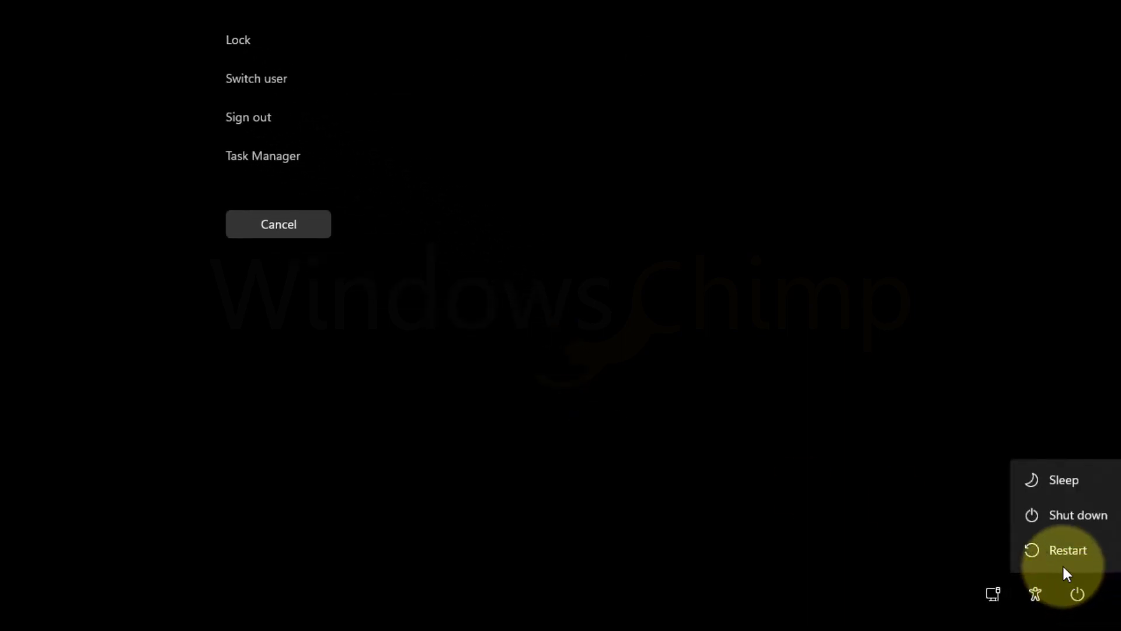
pyautogui.press('shift')
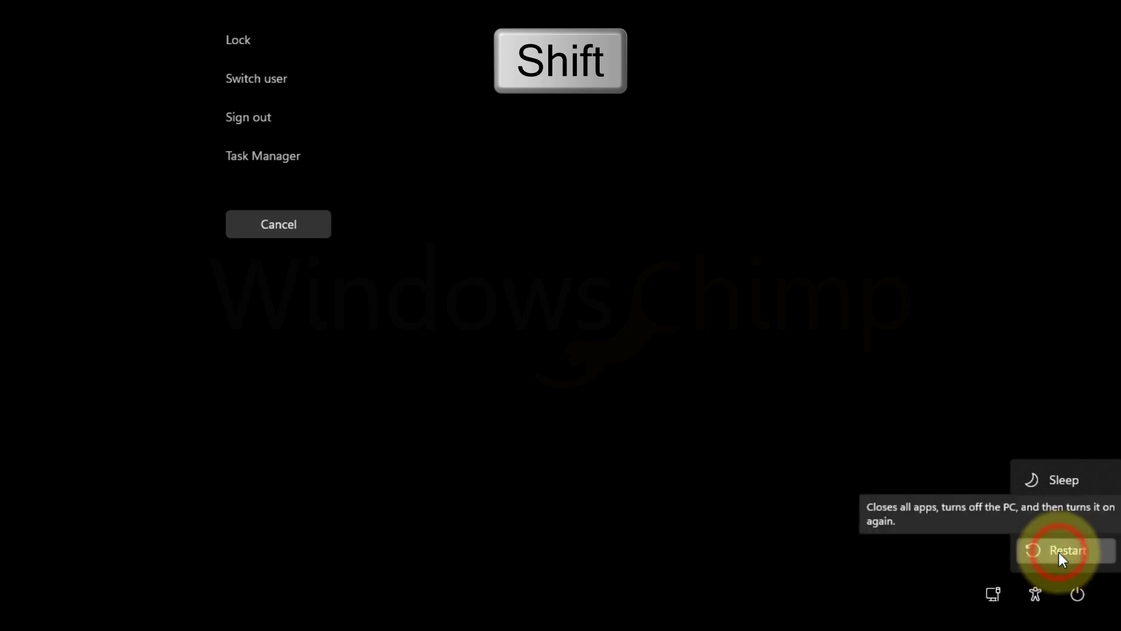
pyautogui.keyDown('shift'); pyautogui.click(1060, 552); pyautogui.keyUp('shift')
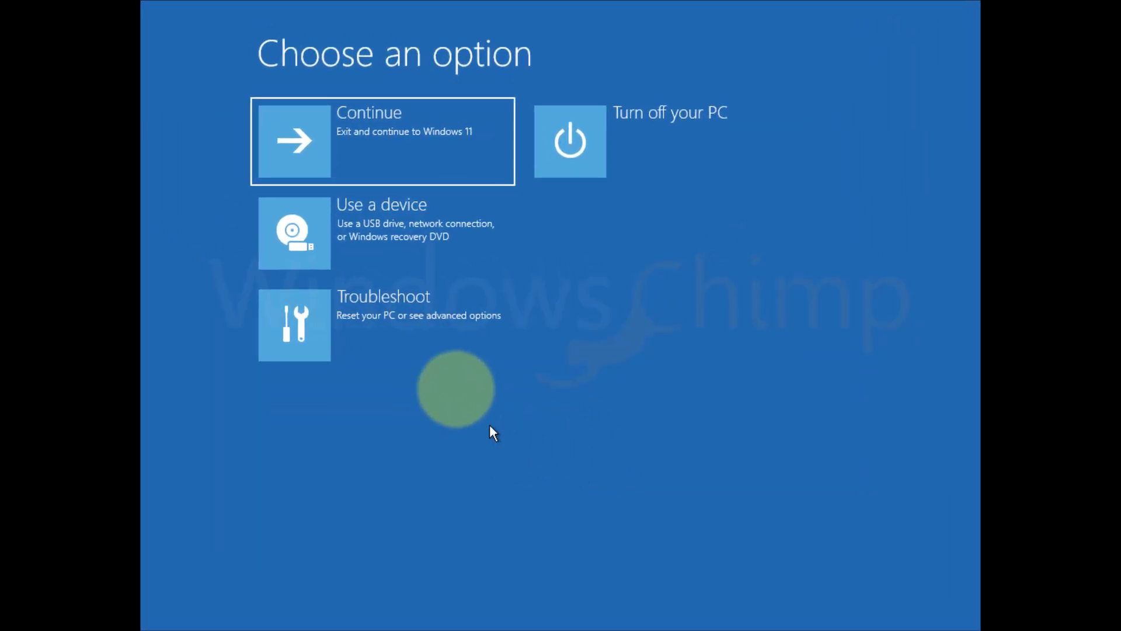
# - Check Uninstall Updates and System Restore under Troubleshoot > Advanced options, finding no restore points
pyautogui.click(413, 325)
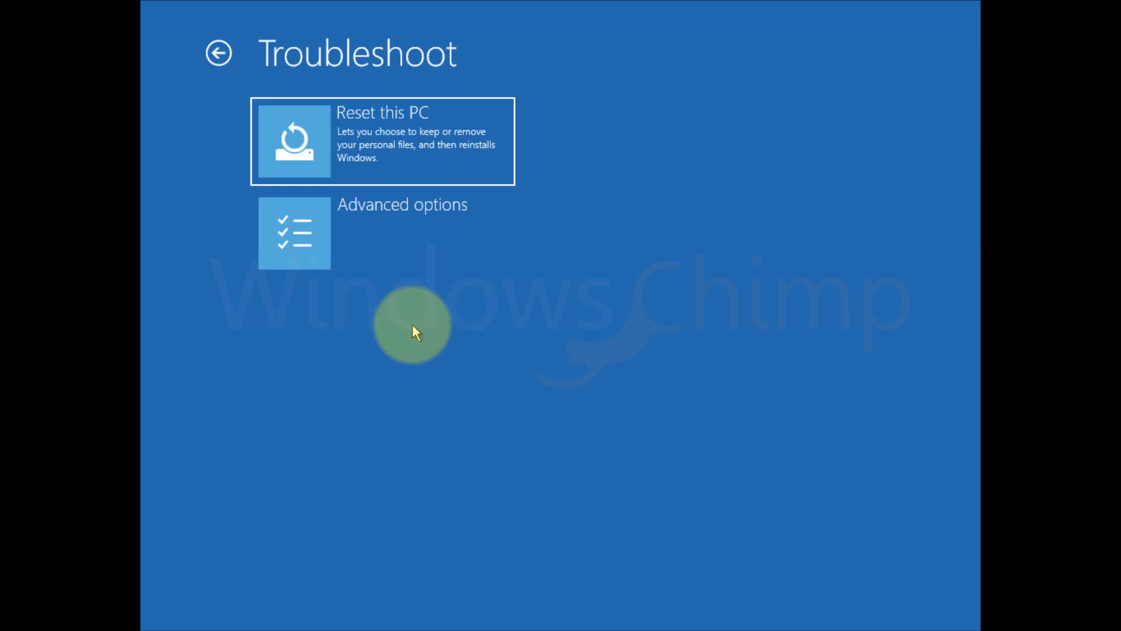
pyautogui.click(375, 242)
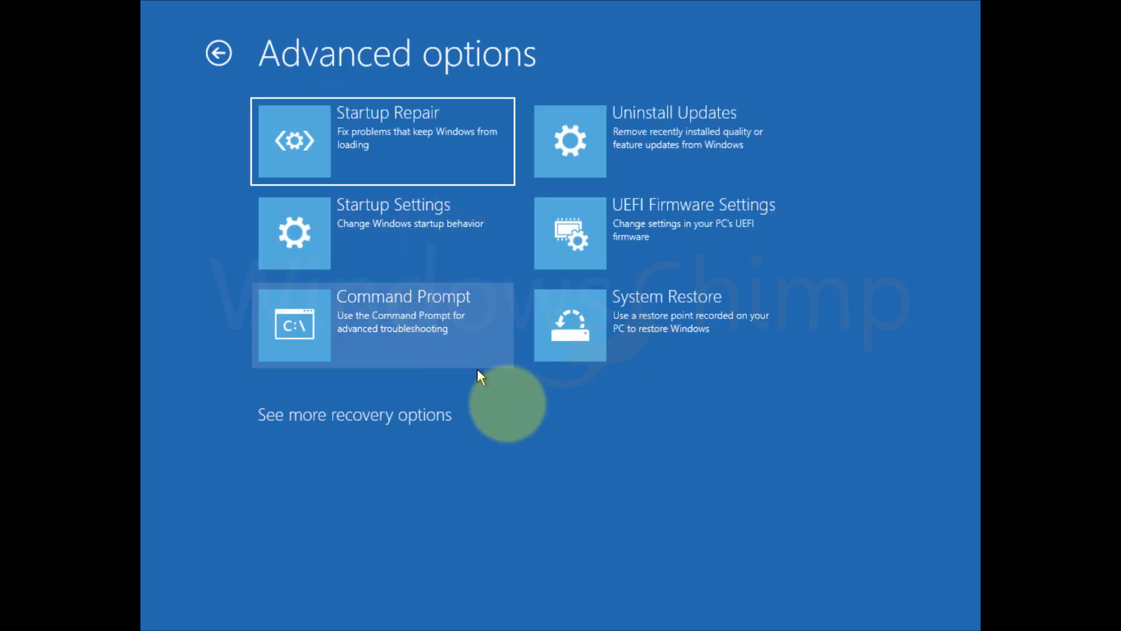
pyautogui.click(667, 133)
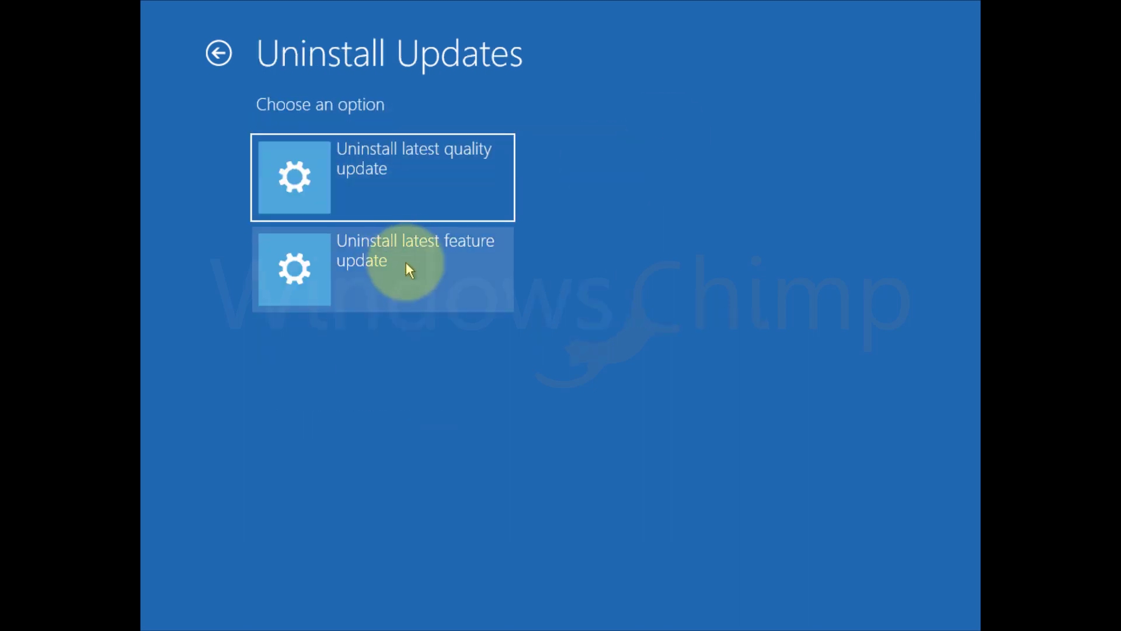
pyautogui.click(218, 53)
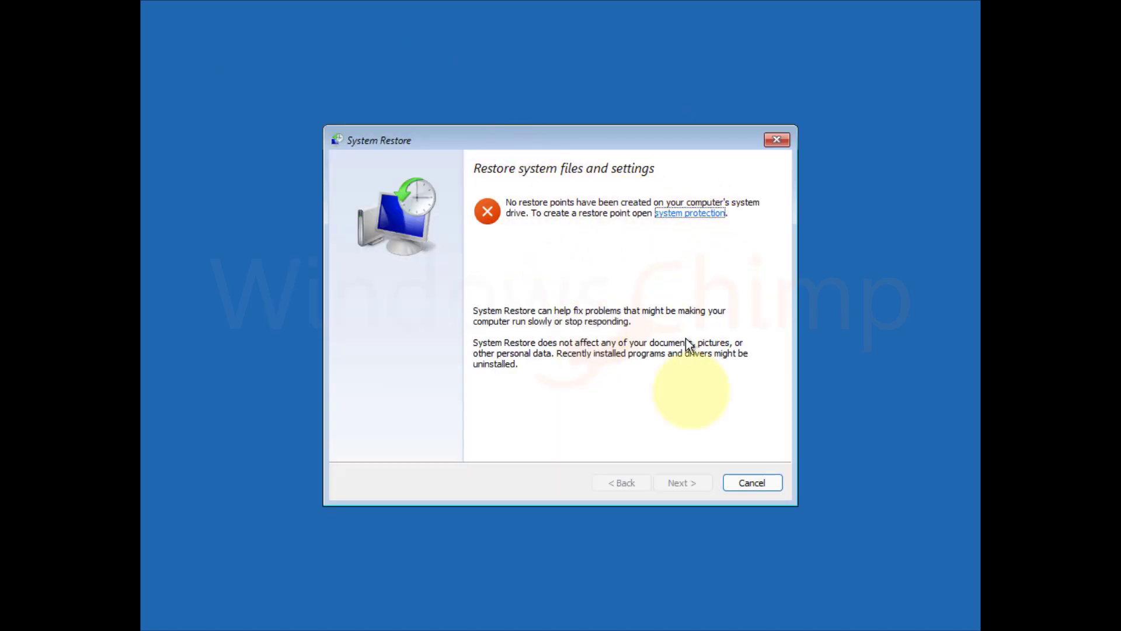
pyautogui.click(759, 484)
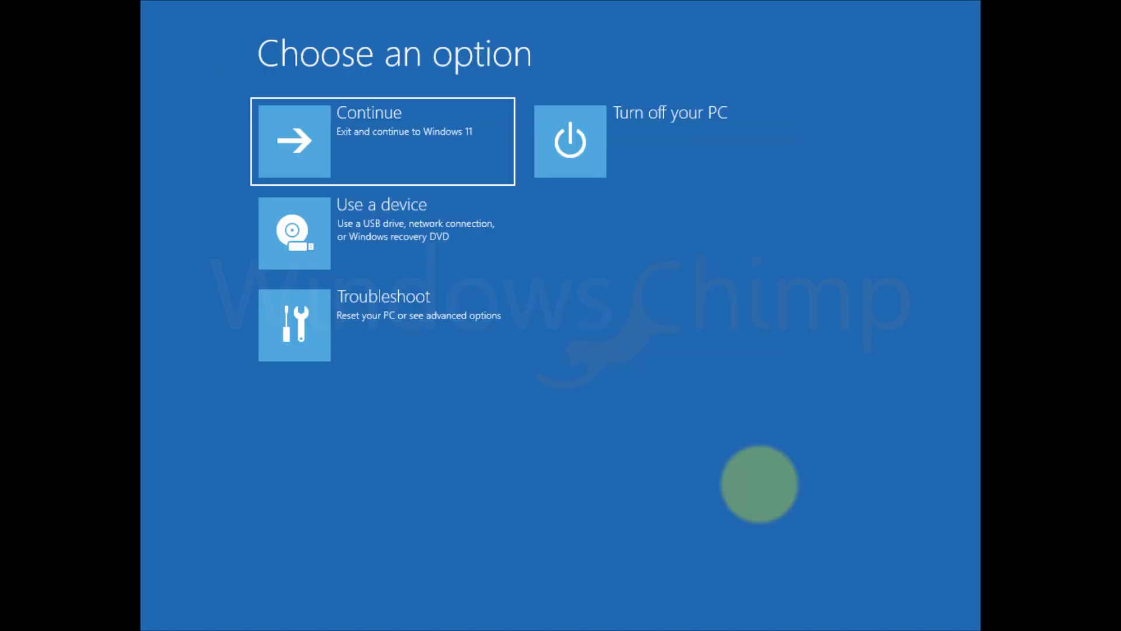
# - Open Startup Settings under Advanced options and choose option 4 to boot into Safe Mode
pyautogui.click(421, 342)
pyautogui.click(380, 232)
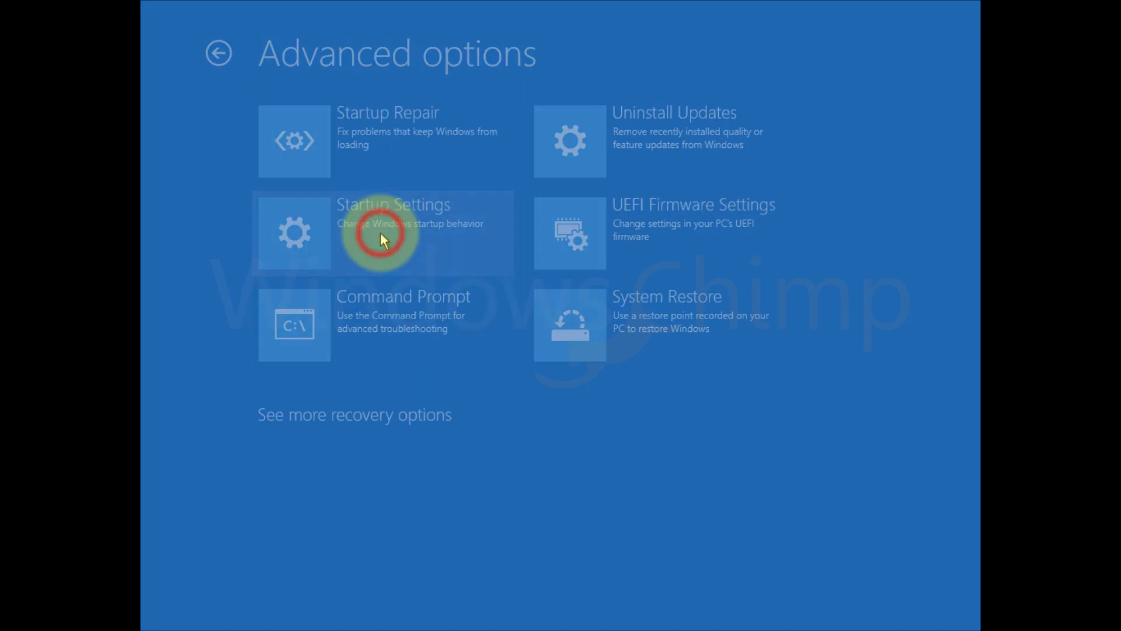
pyautogui.click(420, 235)
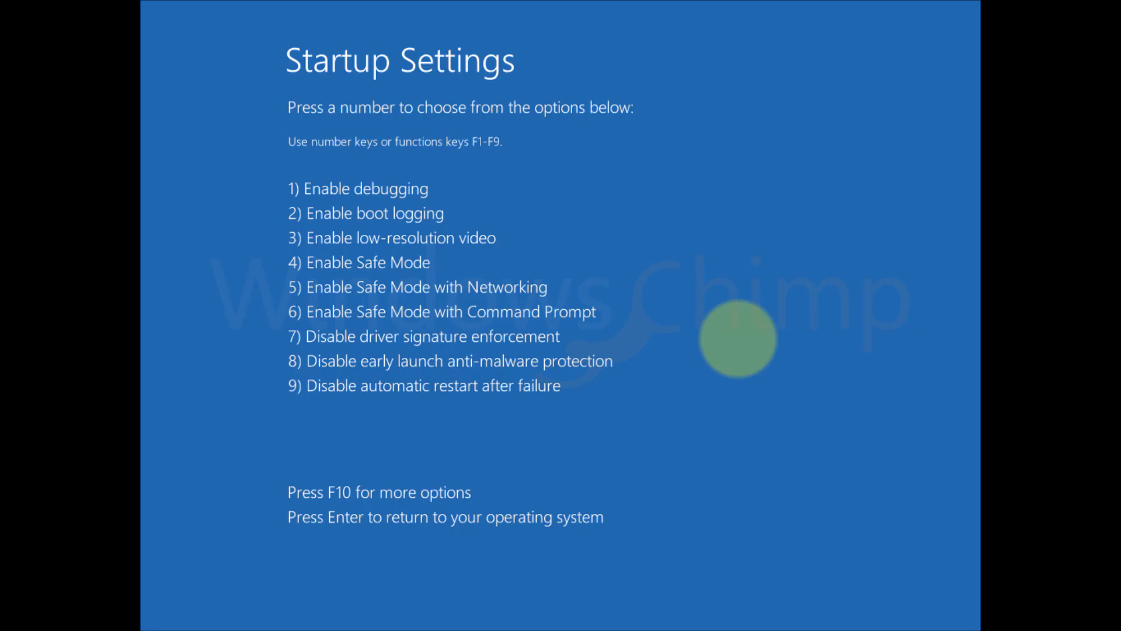
pyautogui.press('4')
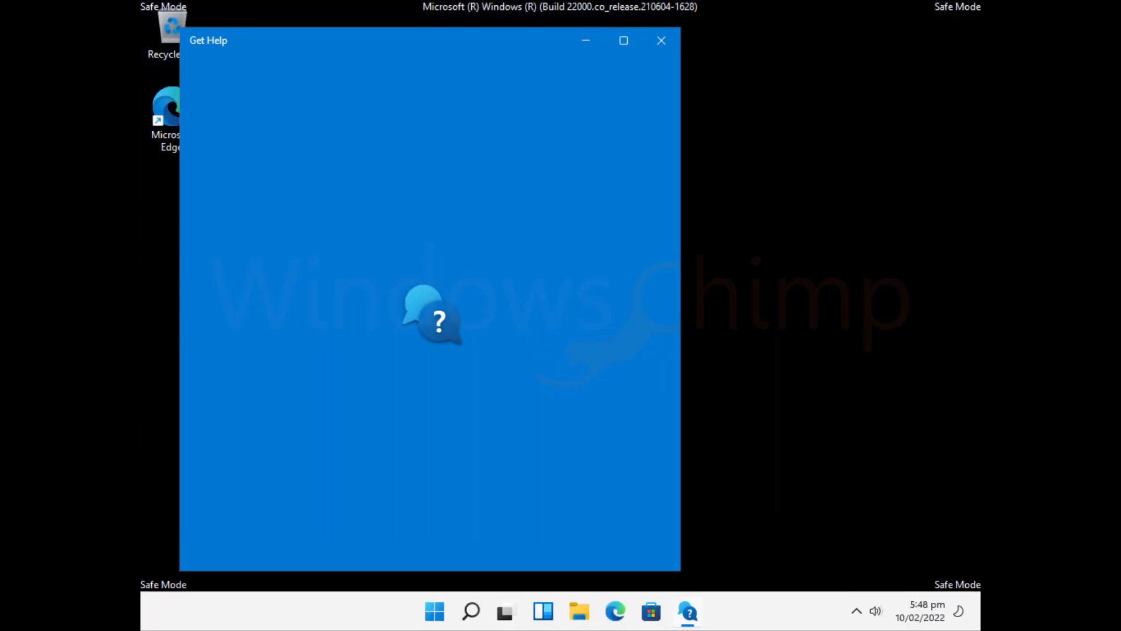
# - Close Get Help and open Control Panel by searching 'control panel' in Settings
pyautogui.click(661, 41)
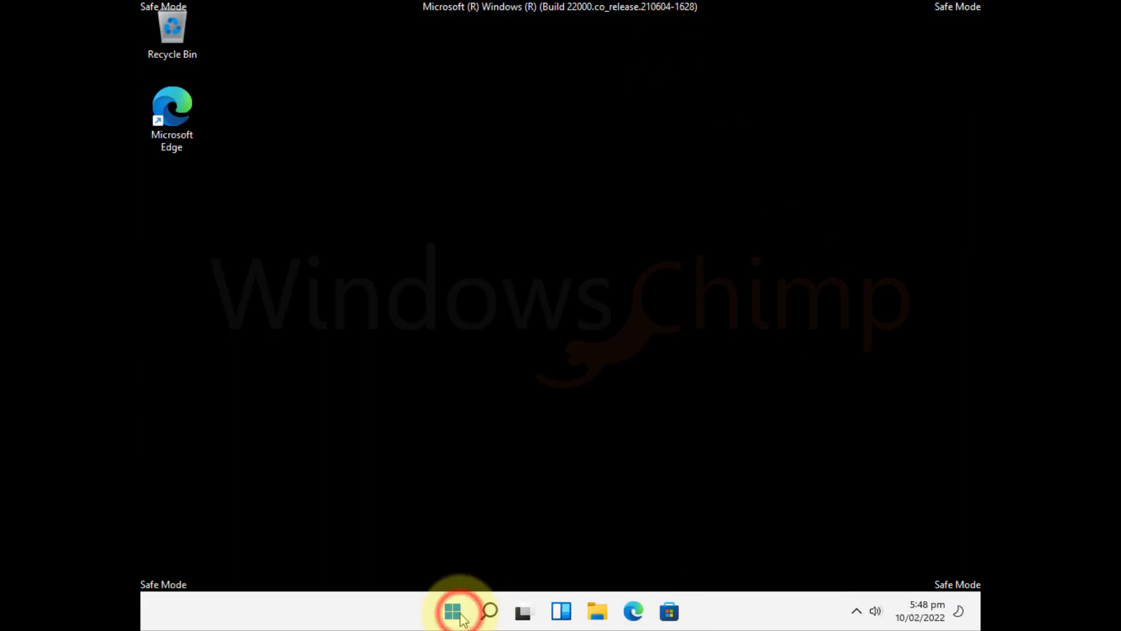
pyautogui.click(461, 617)
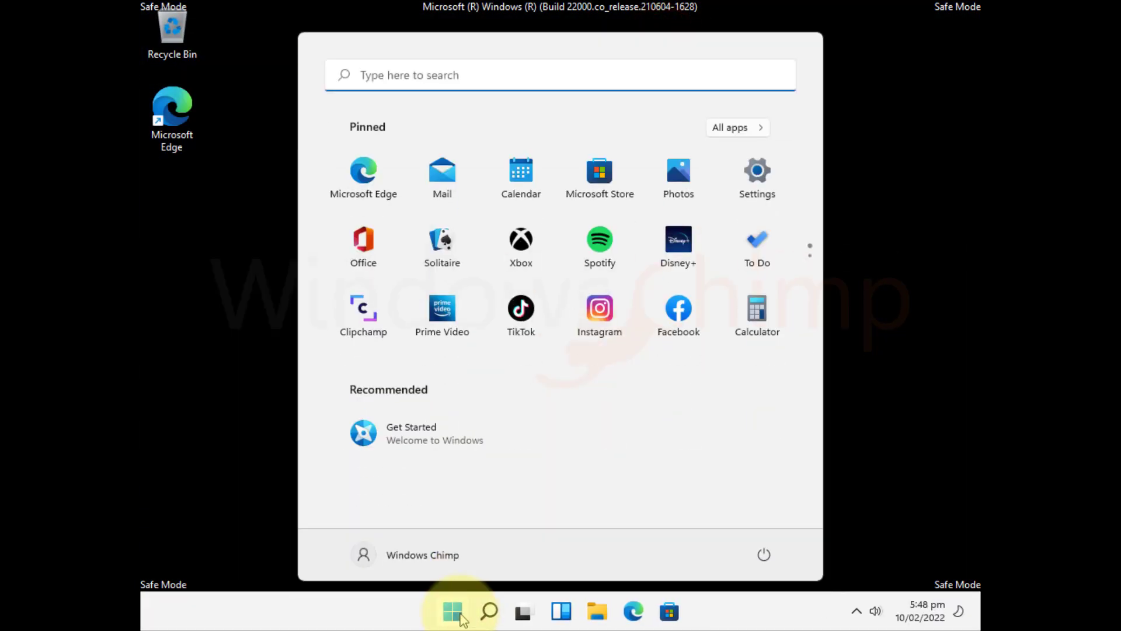
pyautogui.click(758, 170)
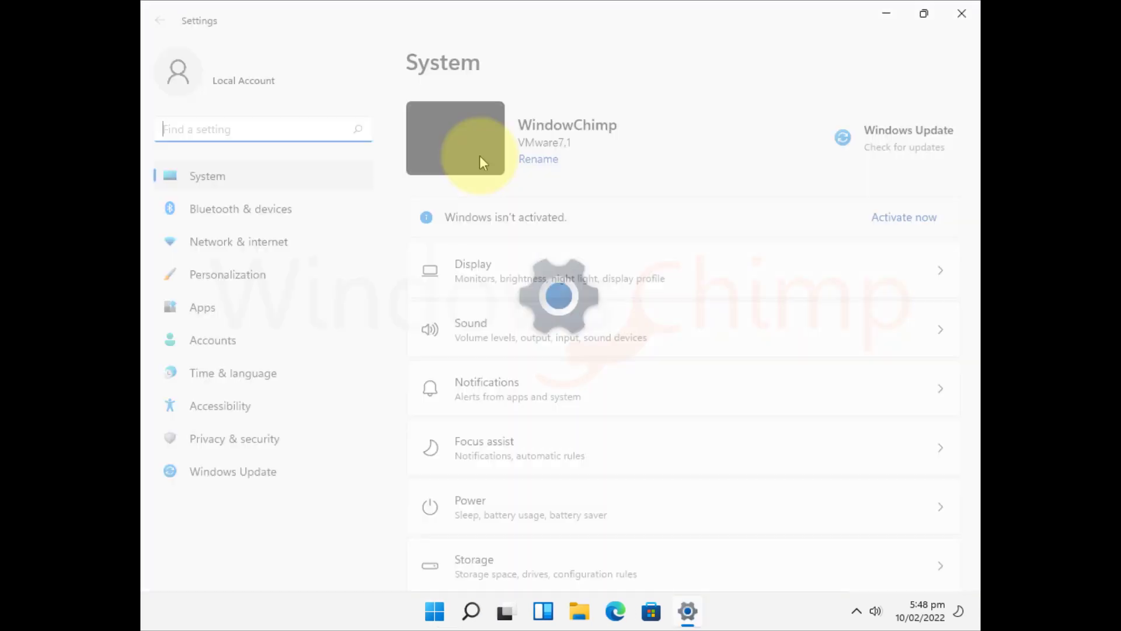
pyautogui.click(213, 133)
pyautogui.write('control panel')
pyautogui.click(221, 160)
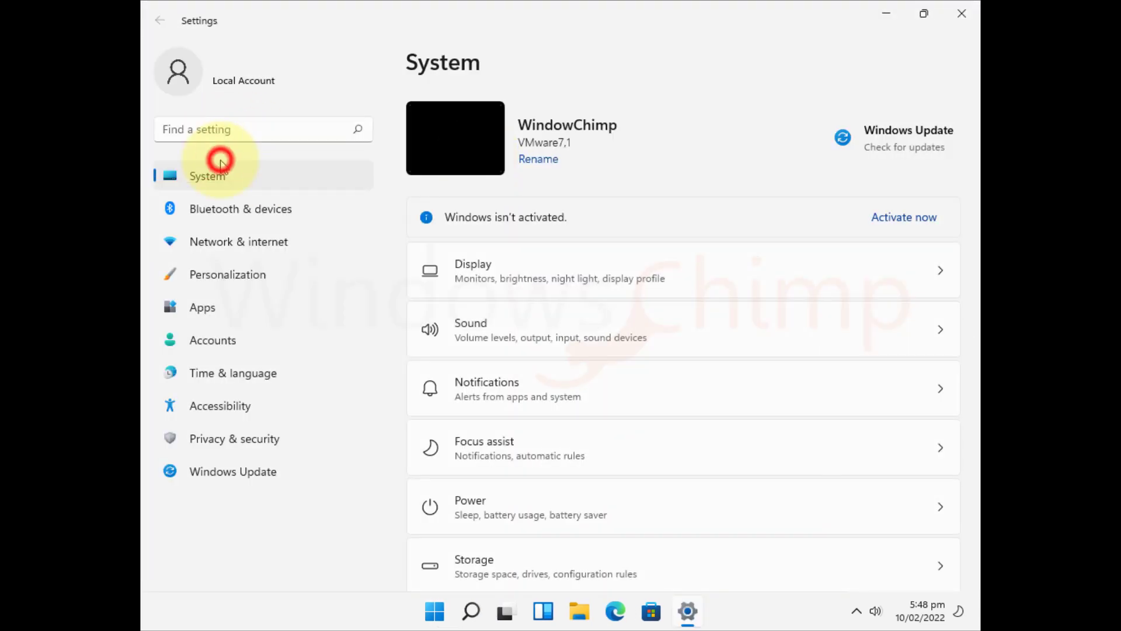
# - Switch Control Panel to Category view and uninstall VMware Tools from the programs list
pyautogui.click(782, 157)
pyautogui.click(788, 174)
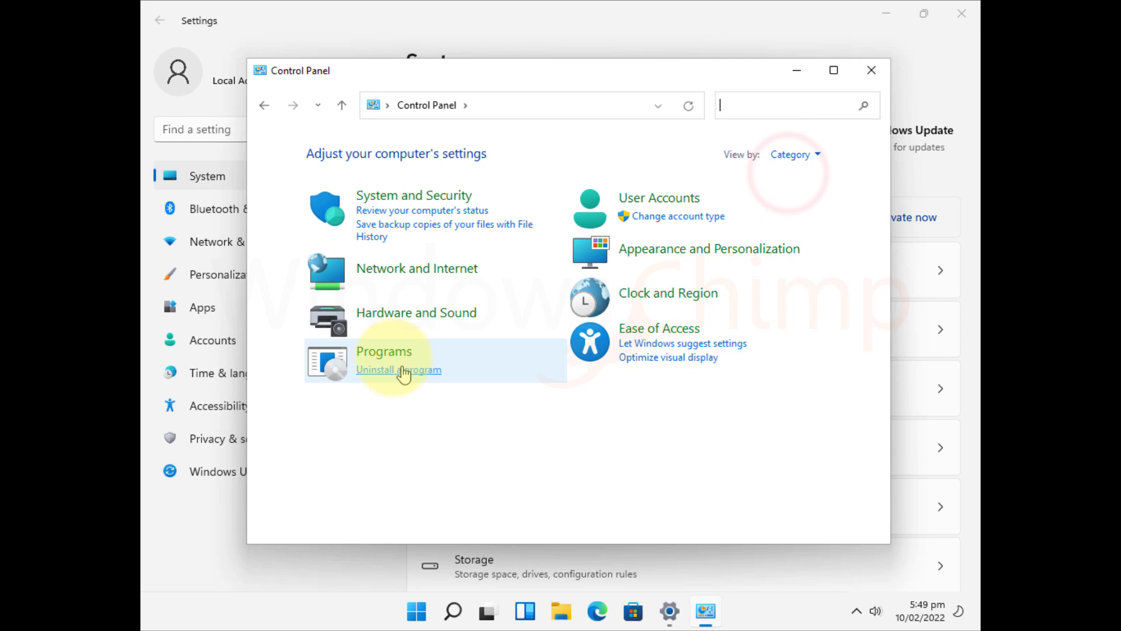
pyautogui.click(402, 372)
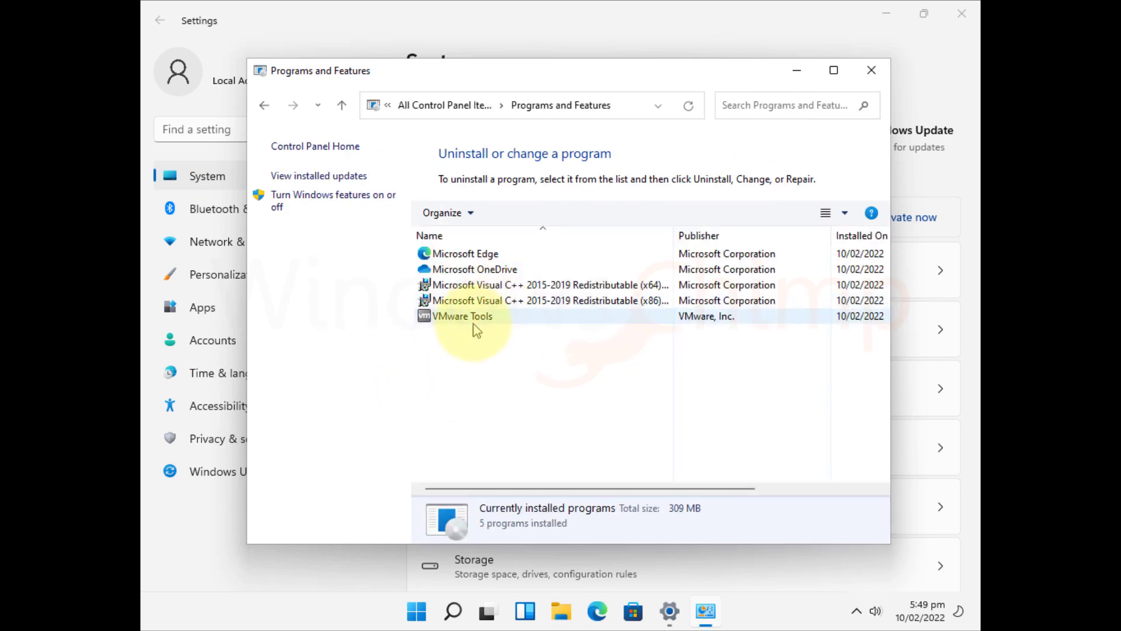
pyautogui.click(474, 322)
pyautogui.click(510, 216)
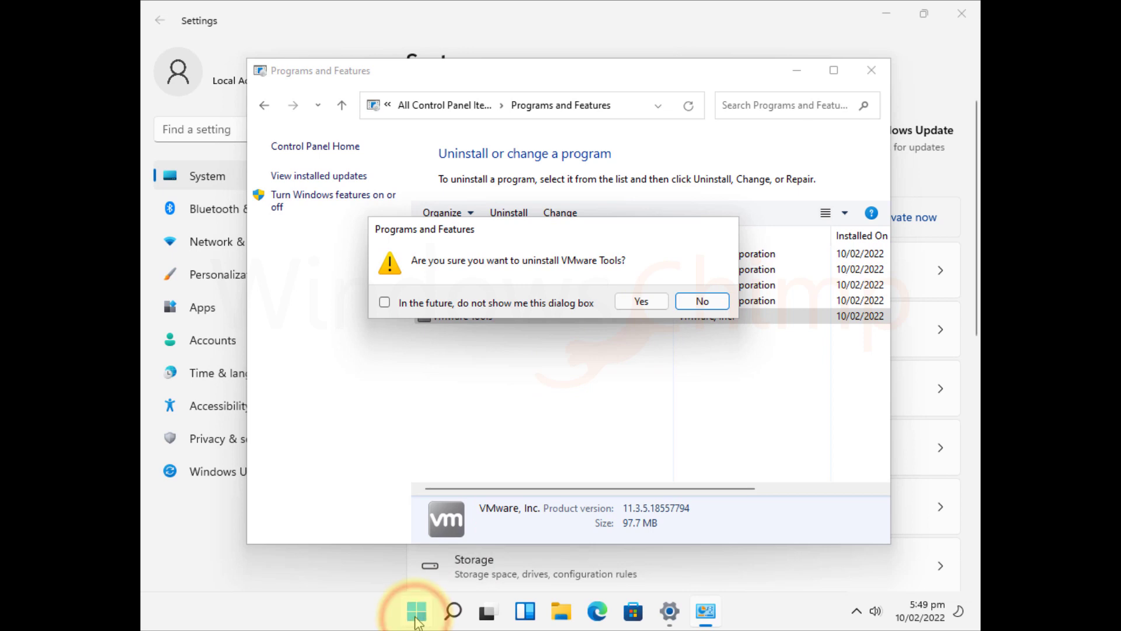
# - Restart the PC from the Start menu's power options
pyautogui.click(417, 613)
pyautogui.click(768, 562)
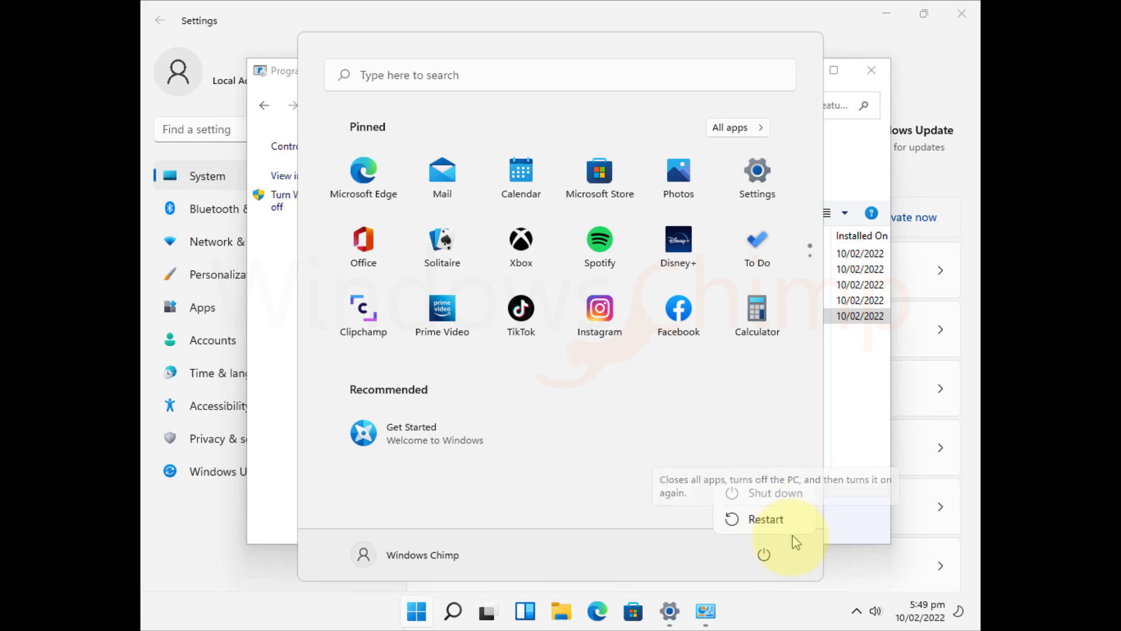
pyautogui.click(671, 558)
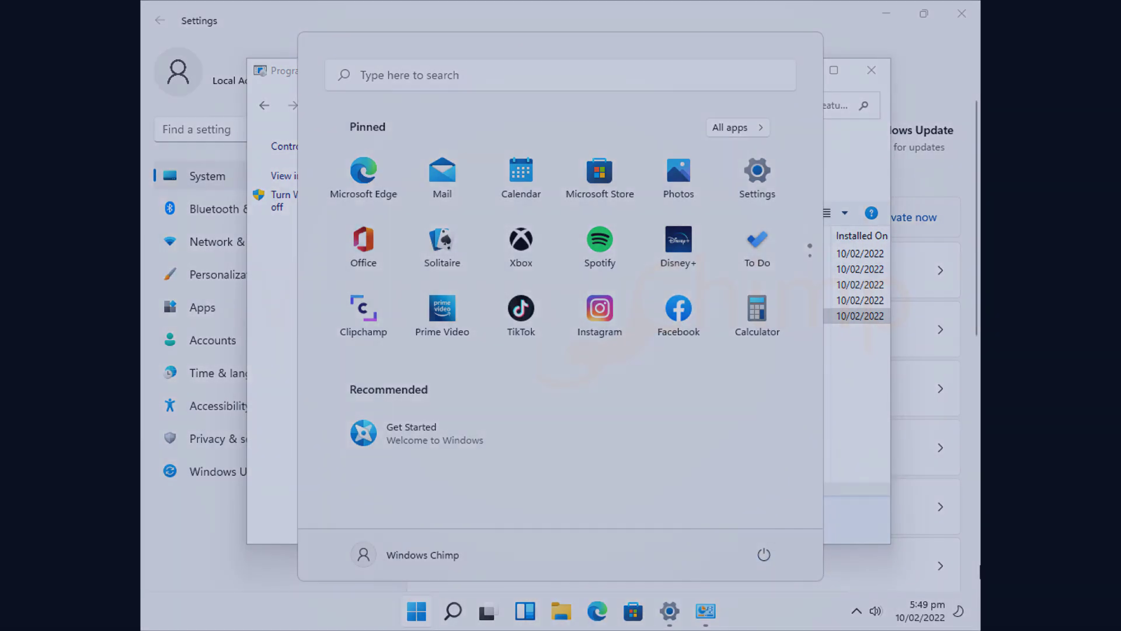